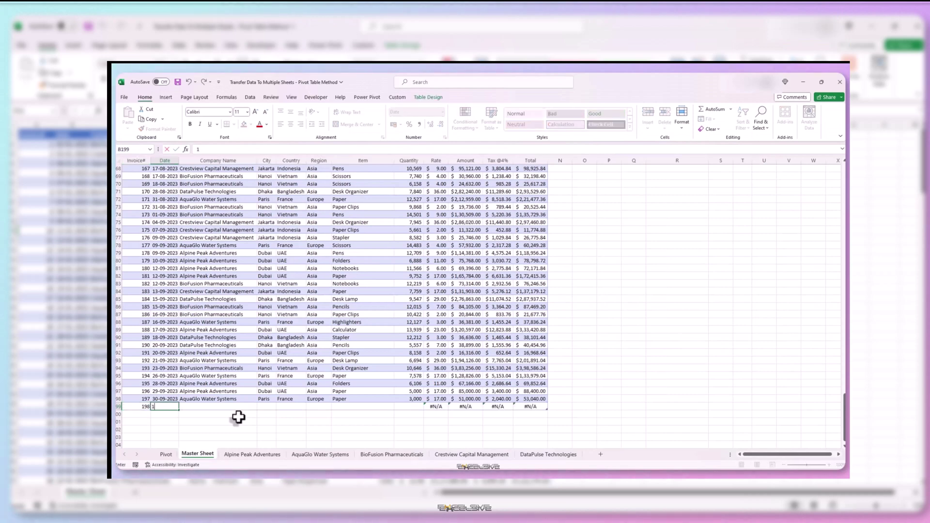
{"action": "type", "text": "-10-"}
{"action": "key", "text": "Return"}
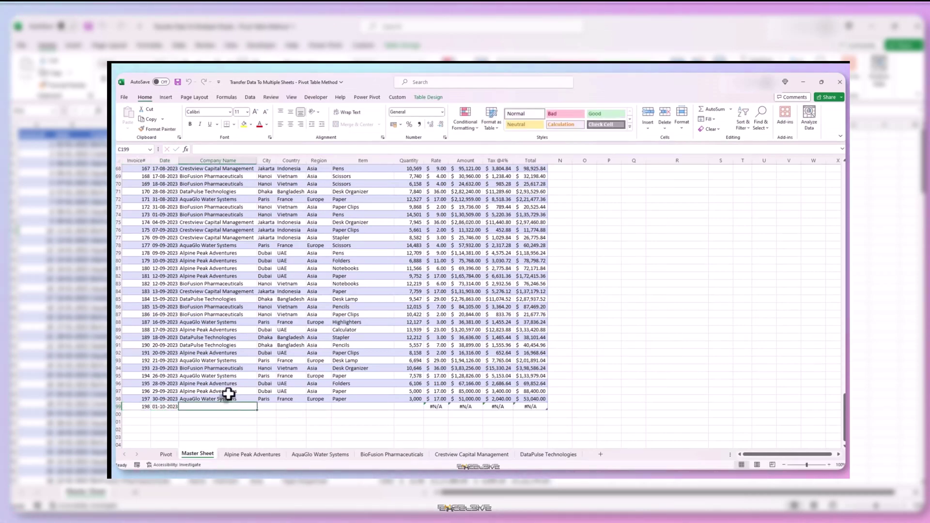
{"action": "left_click_drag", "start_coordinate": [213, 392], "coordinate": [325, 391]}
{"action": "key", "text": "ctrl+c"}
{"action": "left_click", "coordinate": [233, 406]}
{"action": "key", "text": "ctrl+v"}
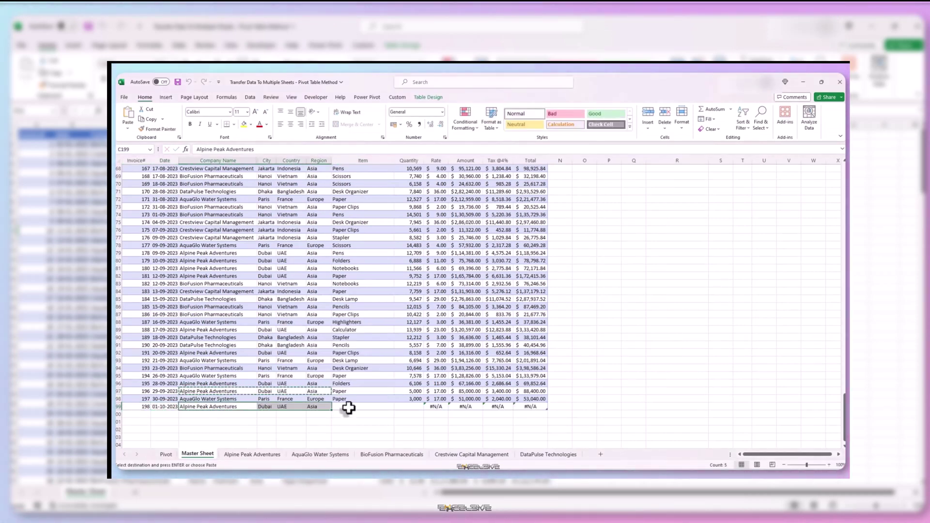
Enter item Paper with quantity 4500, then view the Alpine Peak Adventures sheet.
{"action": "left_click", "coordinate": [347, 407]}
{"action": "type", "text": "Paper"}
{"action": "left_click", "coordinate": [411, 407]}
{"action": "type", "text": "4500"}
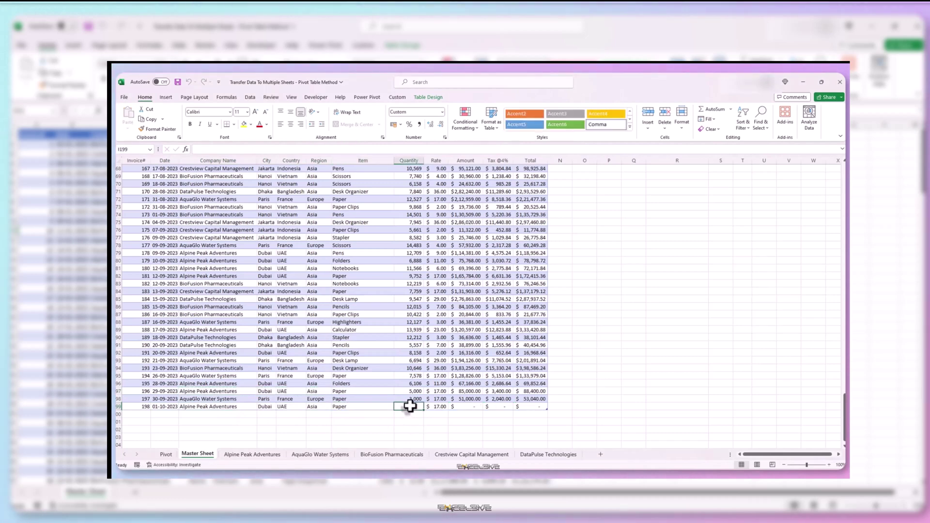
{"action": "key", "text": "Tab"}
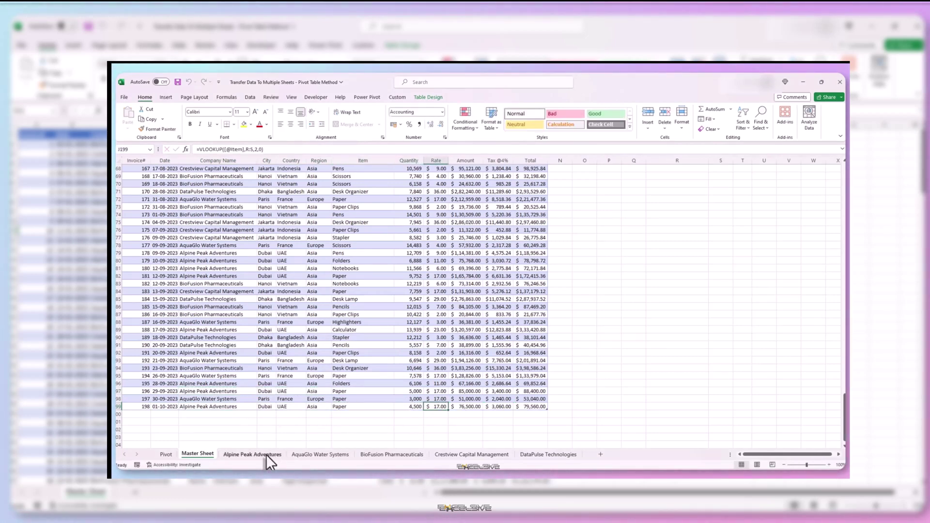
{"action": "left_click", "coordinate": [266, 455]}
{"action": "scroll", "coordinate": [145, 339], "scroll_direction": "down", "scroll_amount": 5}
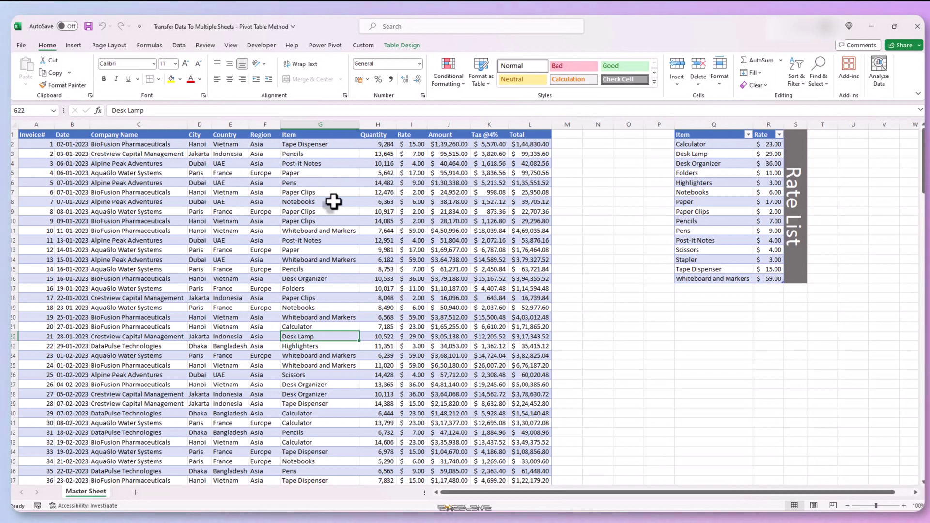
{"action": "left_click", "coordinate": [419, 146]}
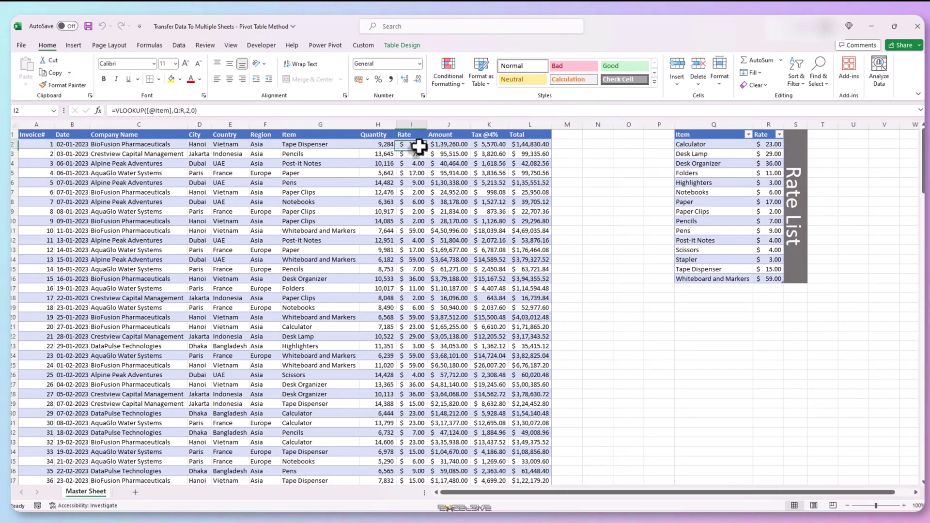
{"action": "left_click", "coordinate": [453, 146]}
{"action": "left_click", "coordinate": [503, 145]}
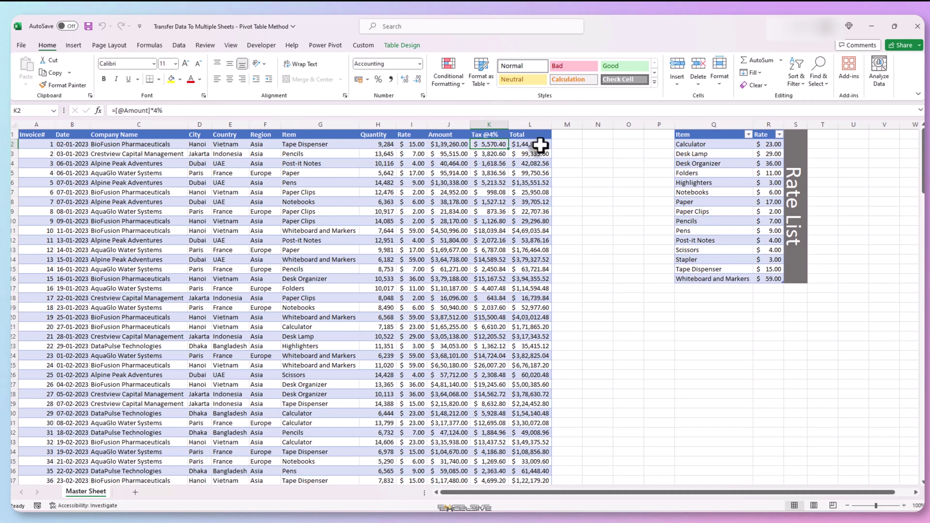
{"action": "left_click", "coordinate": [540, 145]}
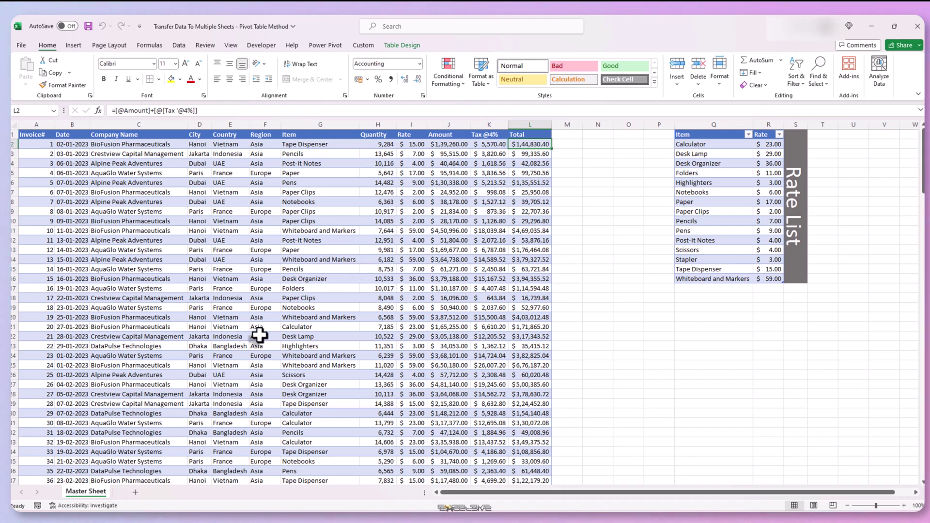
{"action": "scroll", "coordinate": [261, 330], "scroll_direction": "down", "scroll_amount": 1}
{"action": "scroll", "coordinate": [260, 330], "scroll_direction": "up", "scroll_amount": 1}
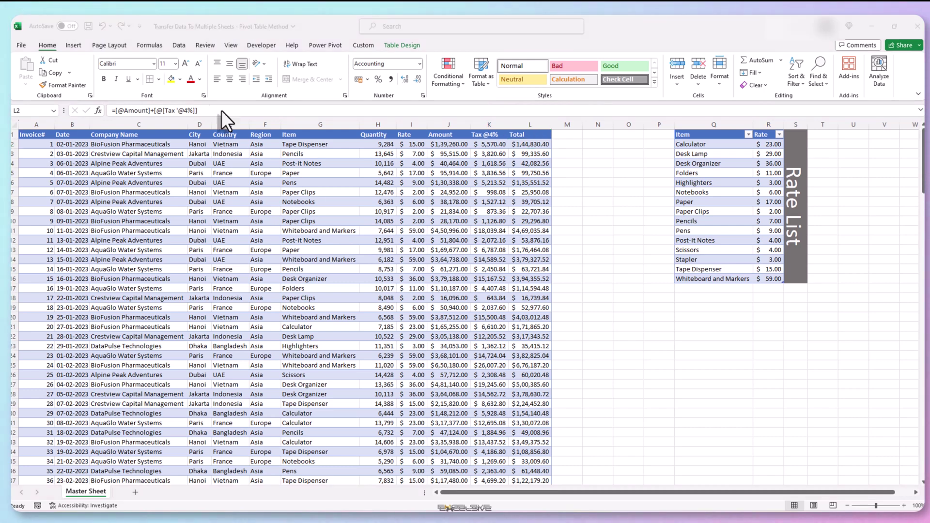
Insert a PivotTable from Table13 on a new worksheet, Sheet2, keeping the defaults.
{"action": "left_click", "coordinate": [75, 46]}
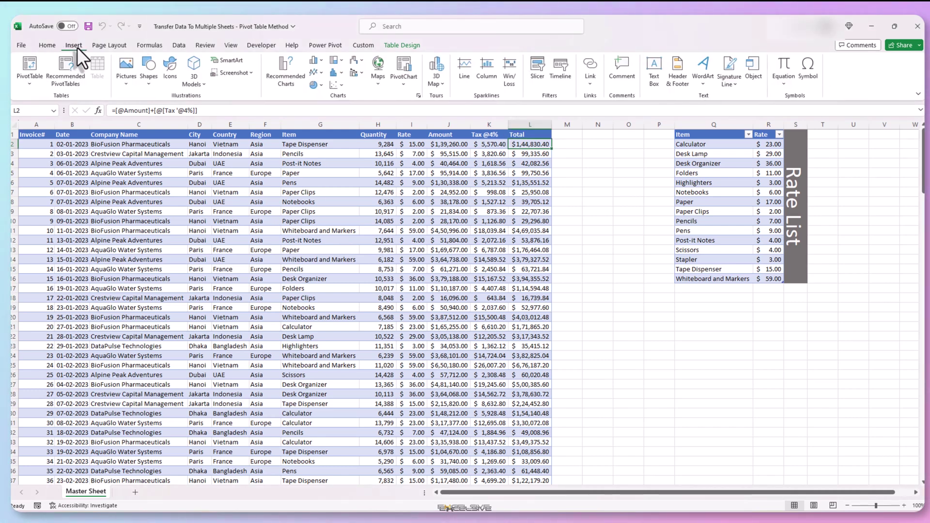
{"action": "left_click", "coordinate": [37, 65]}
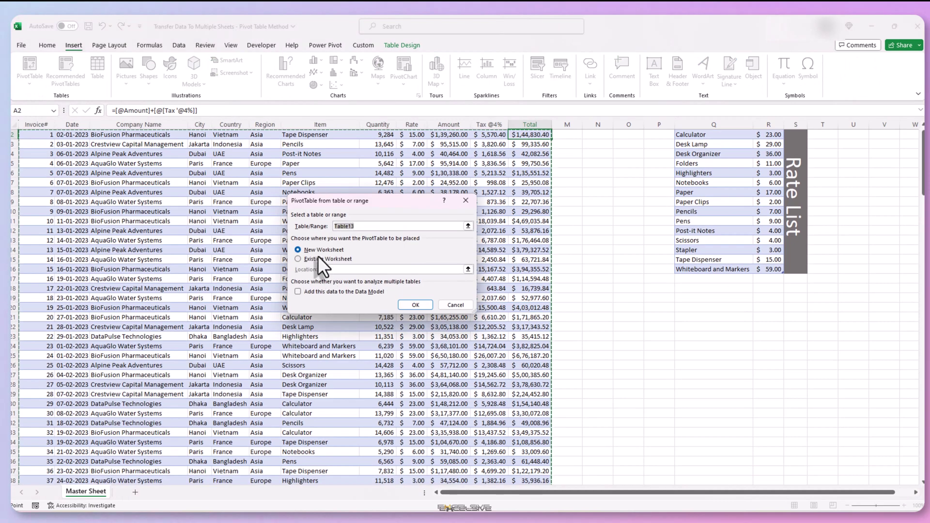
{"action": "left_click", "coordinate": [413, 305]}
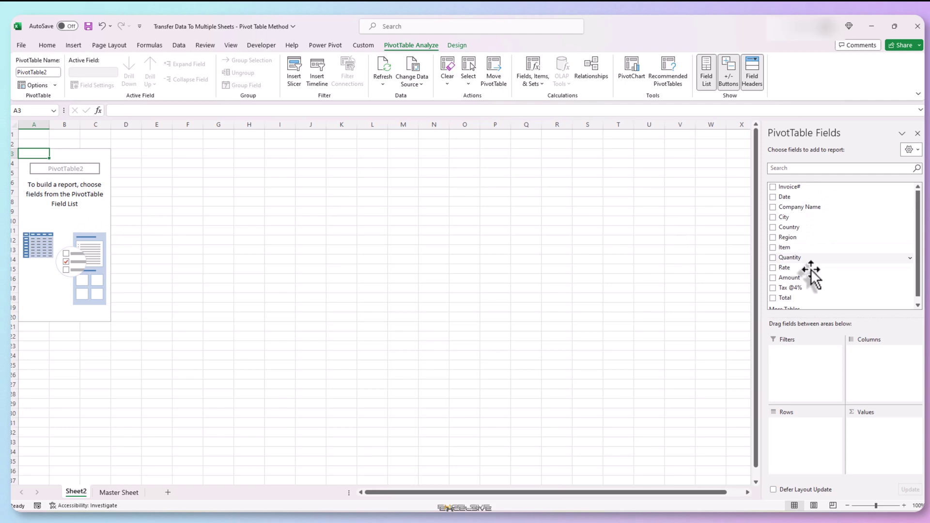
{"action": "left_click", "coordinate": [119, 492]}
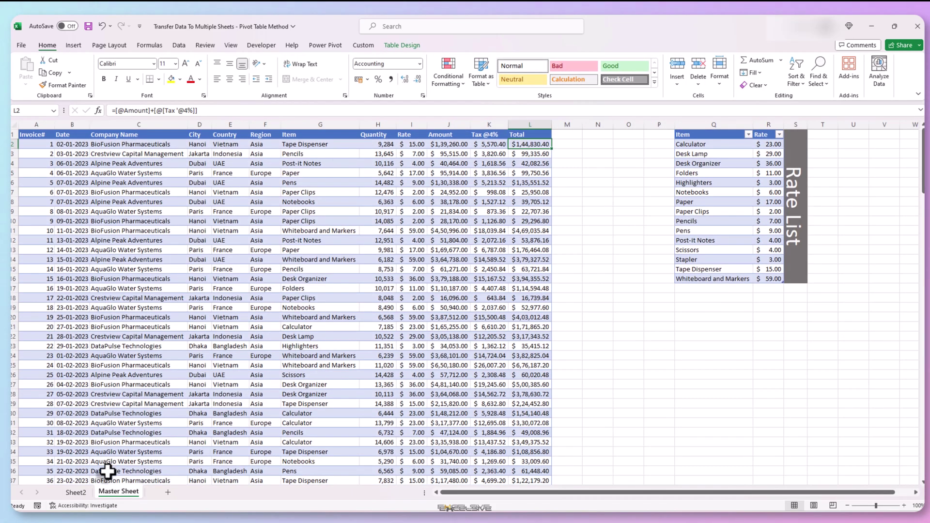
{"action": "left_click", "coordinate": [86, 493]}
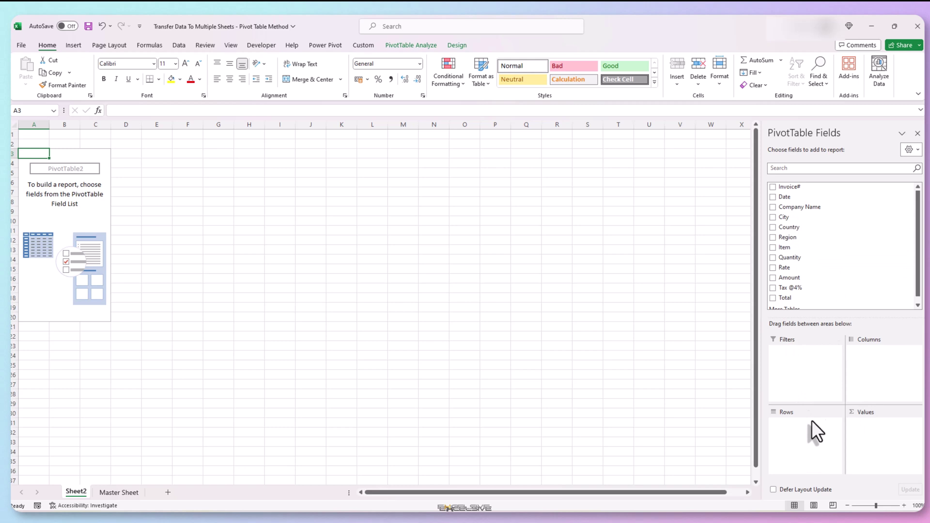
Add all fields, Invoice# through Total, to the pivot table.
{"action": "left_click", "coordinate": [773, 187]}
{"action": "left_click", "coordinate": [773, 196]}
{"action": "left_click", "coordinate": [773, 207]}
{"action": "left_click", "coordinate": [773, 217]}
{"action": "left_click", "coordinate": [772, 227]}
{"action": "left_click", "coordinate": [773, 237]}
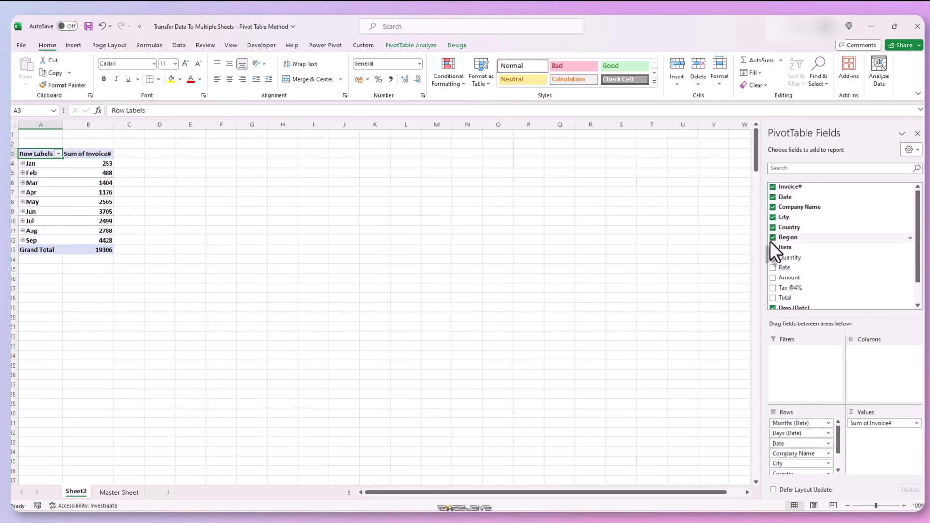
{"action": "left_click", "coordinate": [773, 248]}
{"action": "left_click", "coordinate": [772, 258]}
{"action": "left_click", "coordinate": [773, 267]}
{"action": "left_click", "coordinate": [773, 278]}
{"action": "left_click", "coordinate": [773, 287]}
{"action": "left_click", "coordinate": [772, 298]}
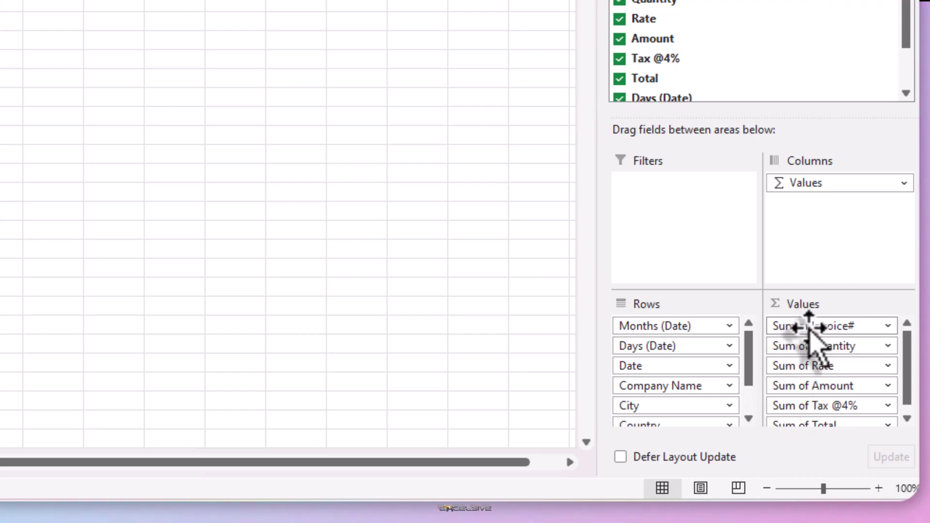
Move Invoice# into Rows and remove the Months (Date) and Days (Date) groupings.
{"action": "left_click_drag", "start_coordinate": [803, 328], "coordinate": [725, 339]}
{"action": "scroll", "coordinate": [780, 125], "scroll_direction": "down", "scroll_amount": 2}
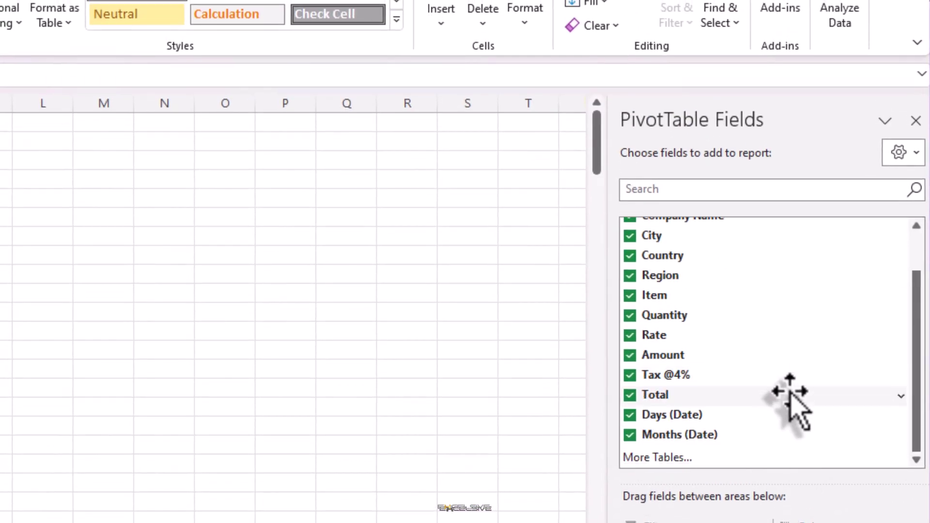
{"action": "left_click", "coordinate": [629, 436]}
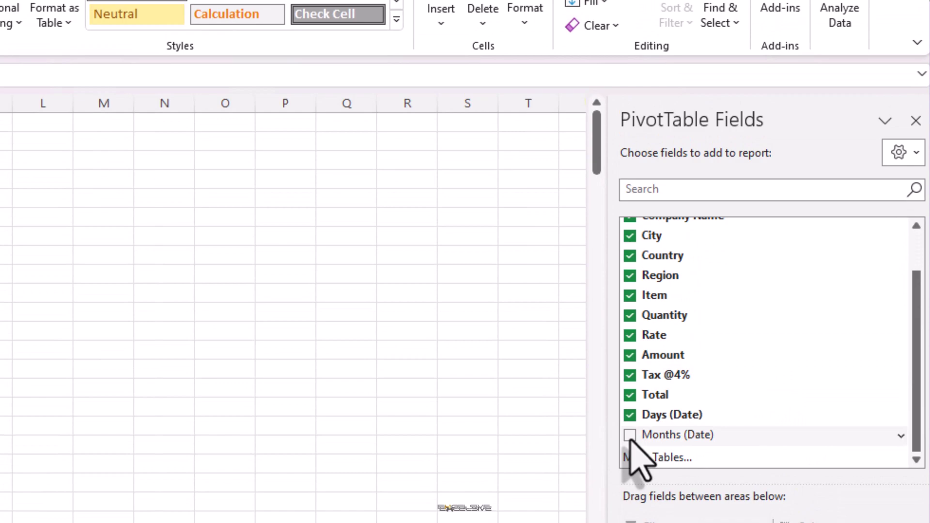
{"action": "left_click", "coordinate": [630, 417]}
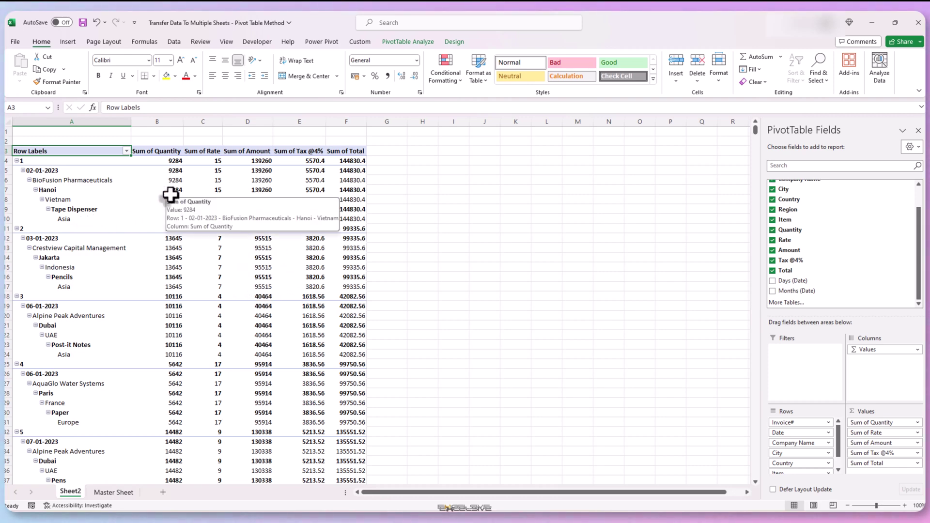
{"action": "mouse_move", "coordinate": [177, 192]}
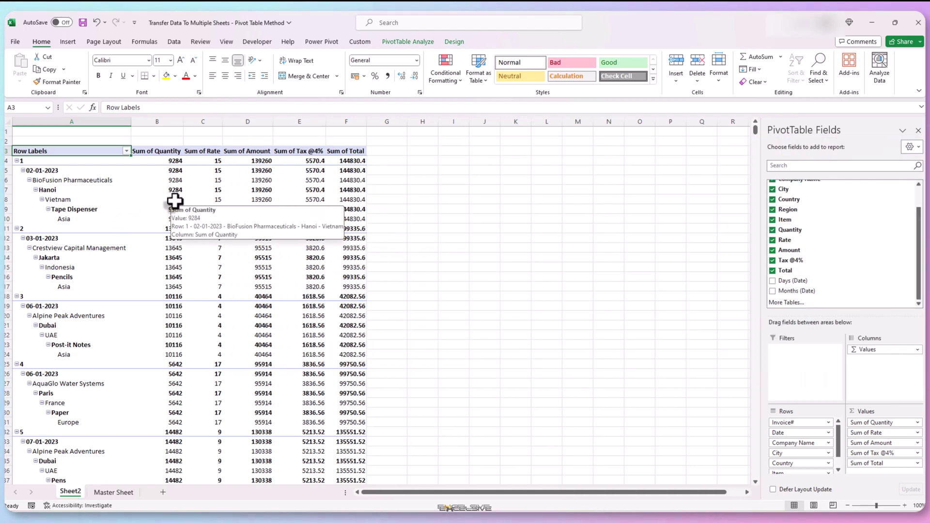
Enable Classic PivotTable layout on the Display tab of PivotTable Options.
{"action": "right_click", "coordinate": [175, 200]}
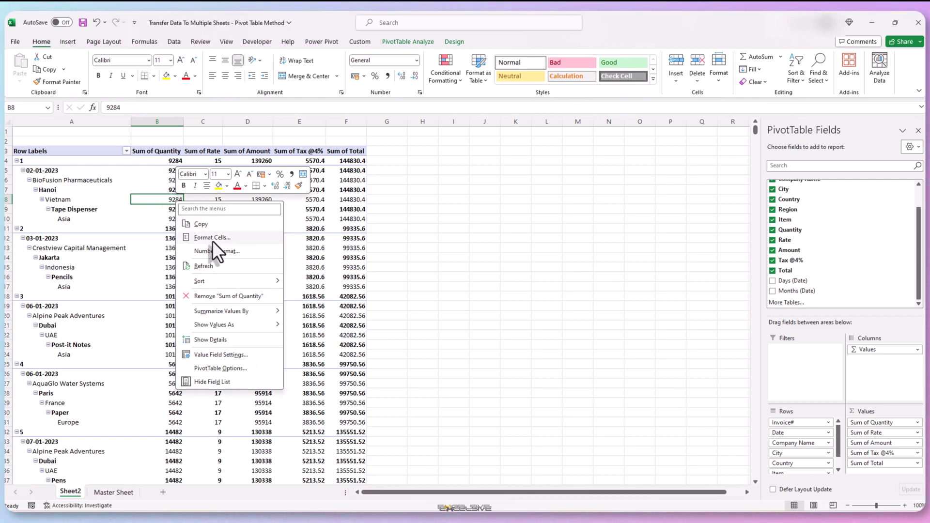
{"action": "left_click", "coordinate": [242, 369]}
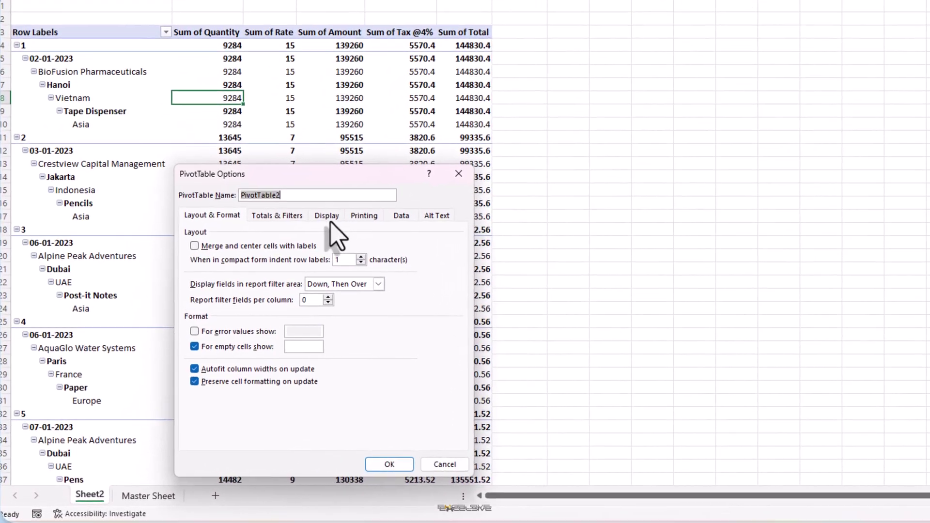
{"action": "left_click", "coordinate": [242, 290]}
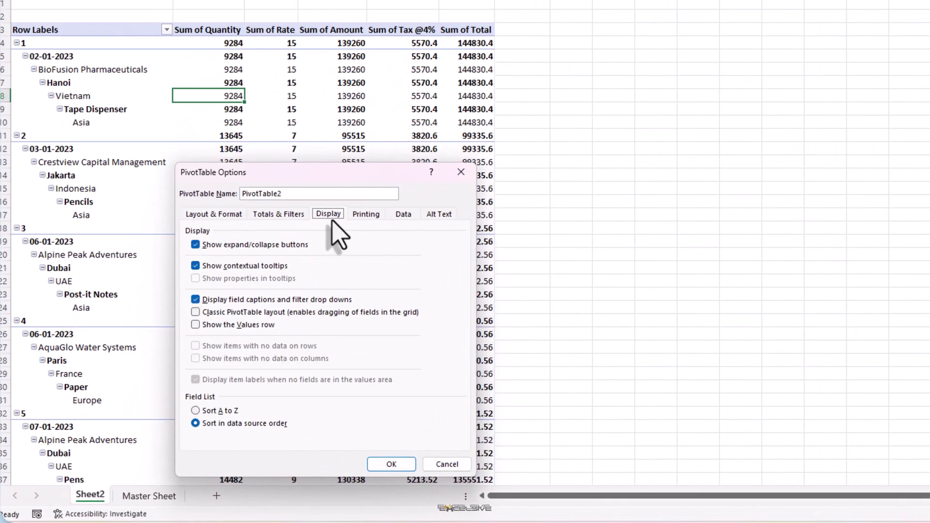
{"action": "left_click", "coordinate": [328, 313]}
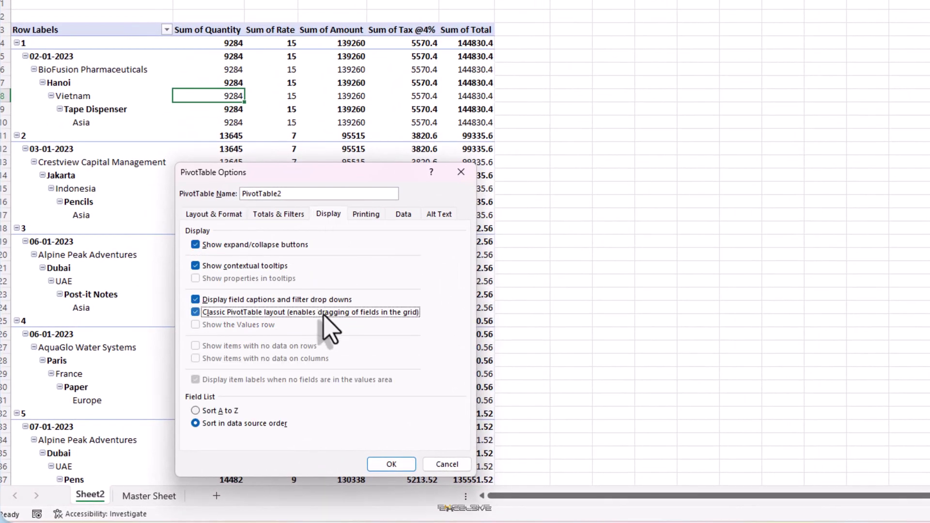
{"action": "left_click", "coordinate": [403, 468]}
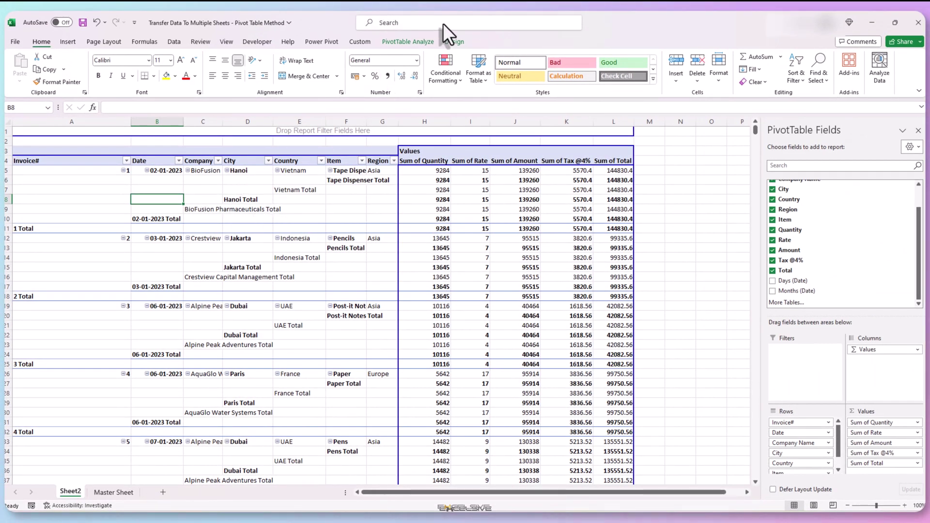
Set the pivot table's Design Subtotals option to Do Not Show Subtotals.
{"action": "left_click", "coordinate": [455, 40]}
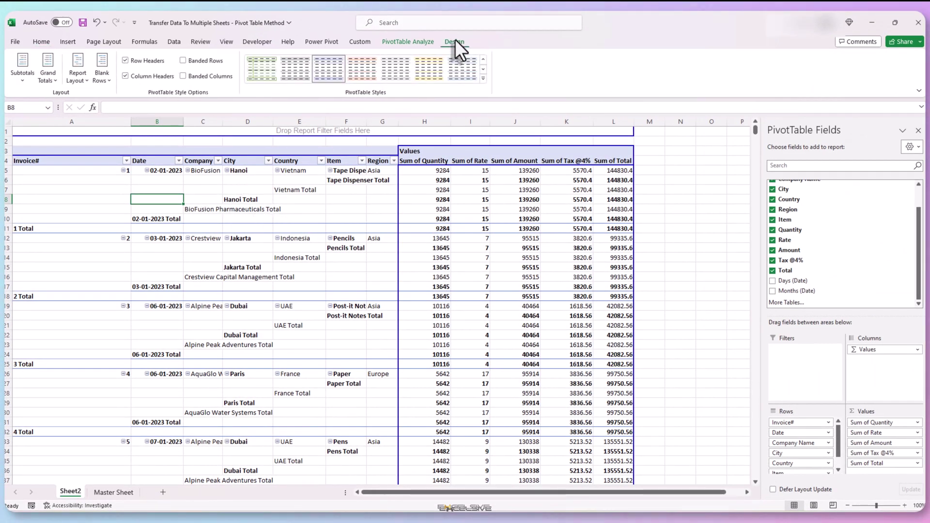
{"action": "left_click", "coordinate": [23, 80]}
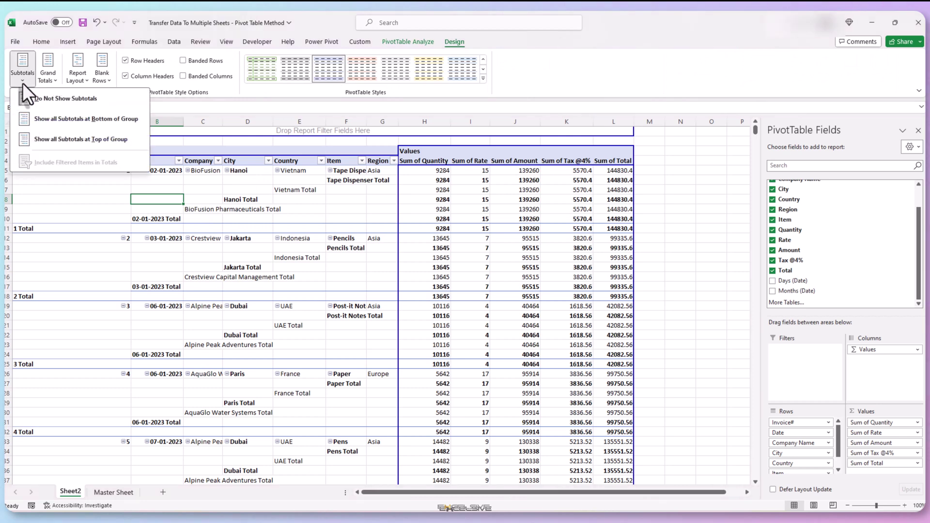
{"action": "left_click", "coordinate": [42, 99]}
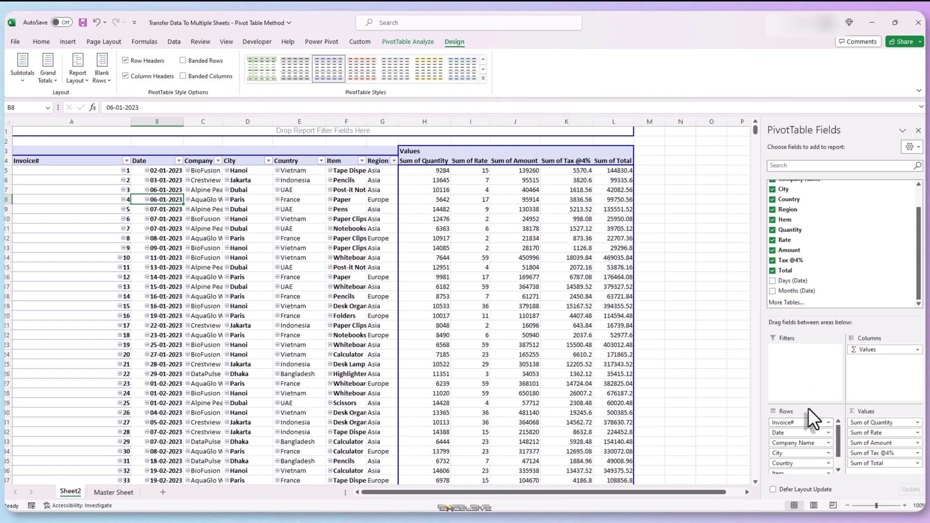
Insert a new Column1 before City on the Master Sheet and select cell D2.
{"action": "left_click", "coordinate": [116, 492]}
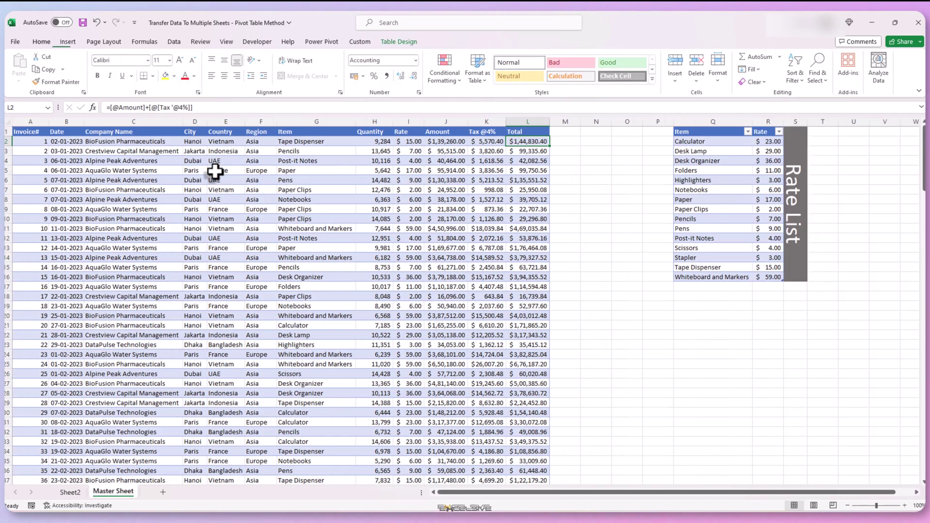
{"action": "right_click", "coordinate": [193, 122]}
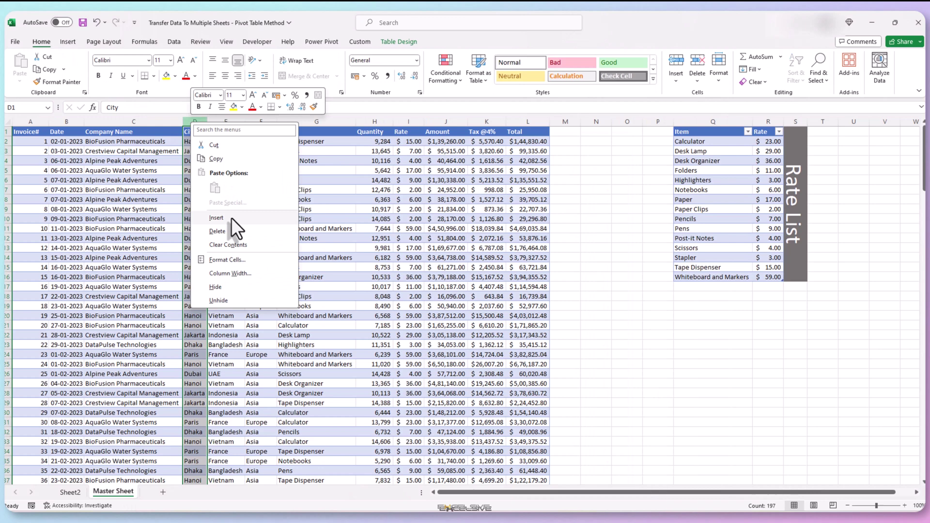
{"action": "left_click", "coordinate": [231, 218]}
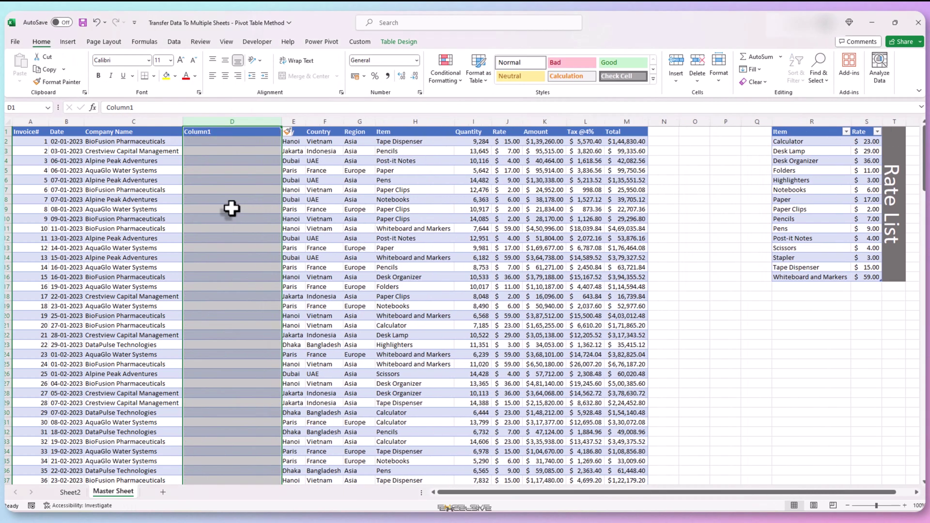
{"action": "left_click", "coordinate": [227, 142]}
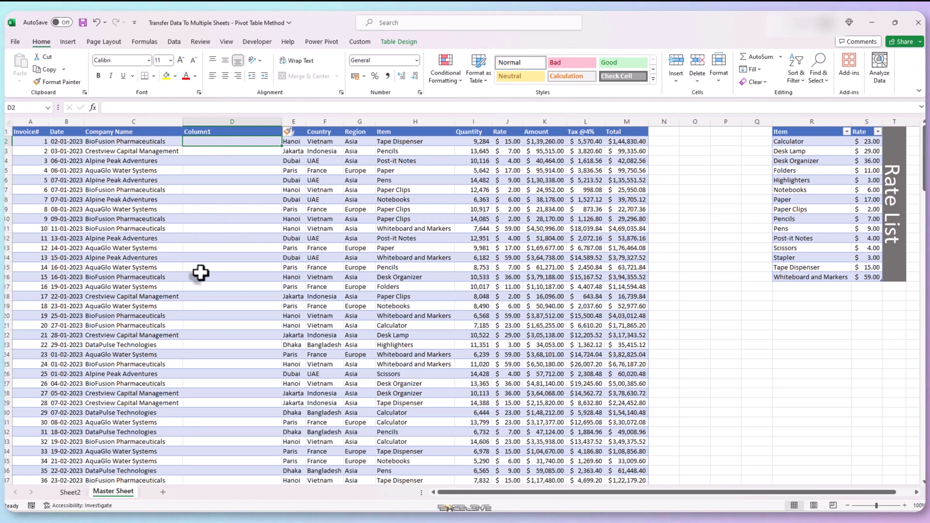
{"action": "left_click", "coordinate": [140, 199]}
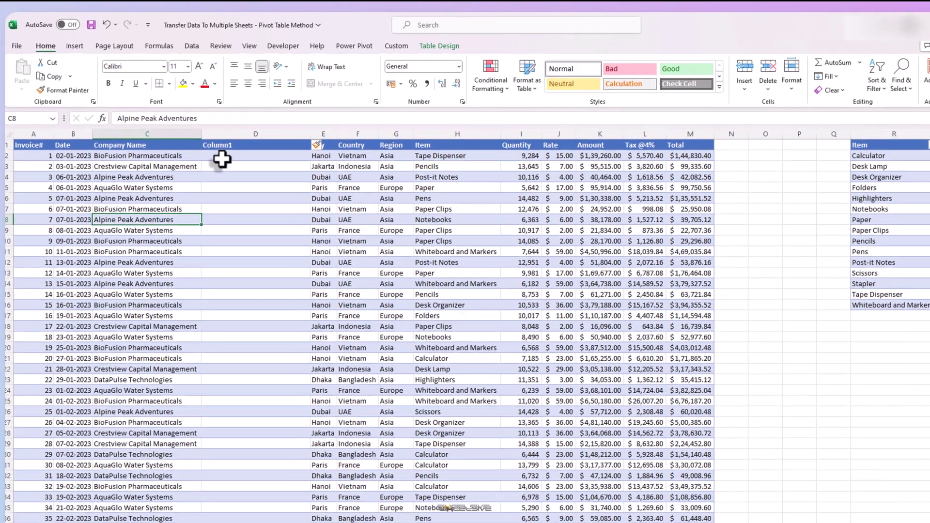
{"action": "left_click", "coordinate": [222, 159]}
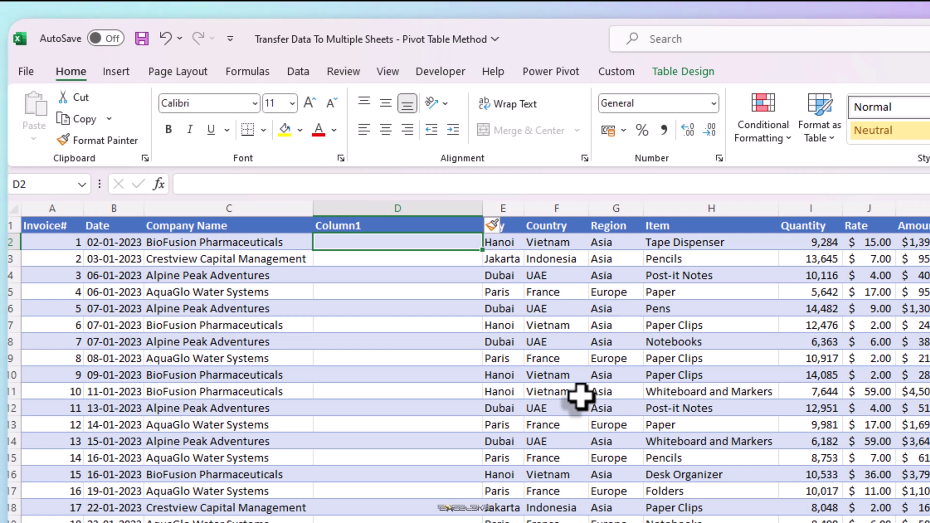
Fill Column1 with =[@[Company Name]] and check it reaches the last row.
{"action": "type", "text": "="}
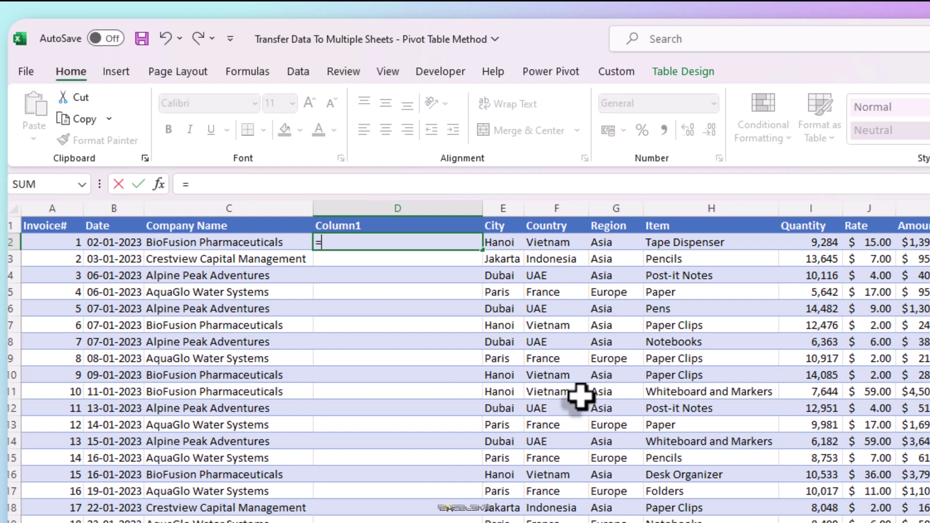
{"action": "key", "text": "Left"}
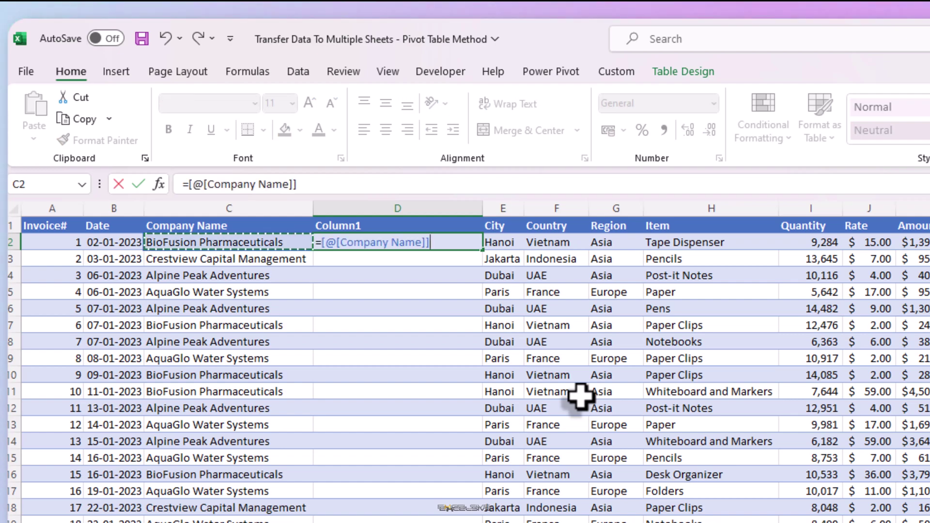
{"action": "key", "text": "Return"}
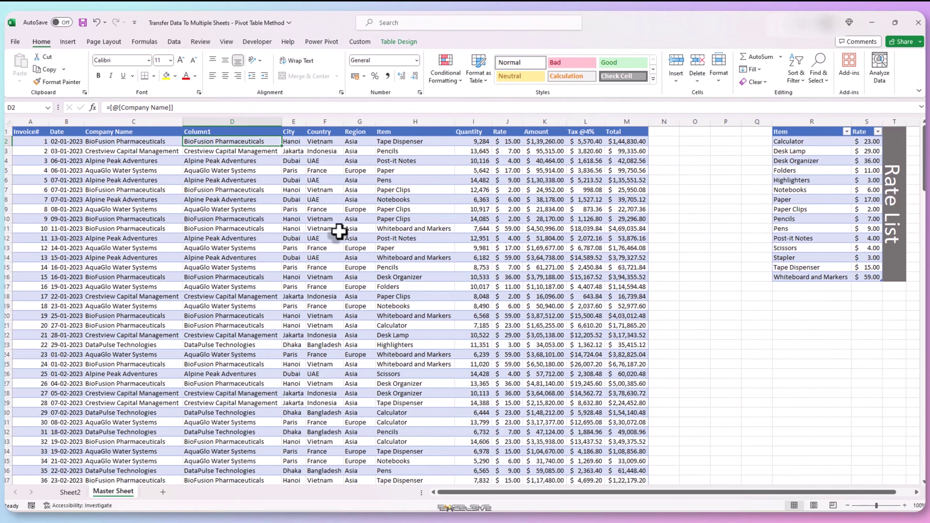
{"action": "key", "text": "ctrl+Down"}
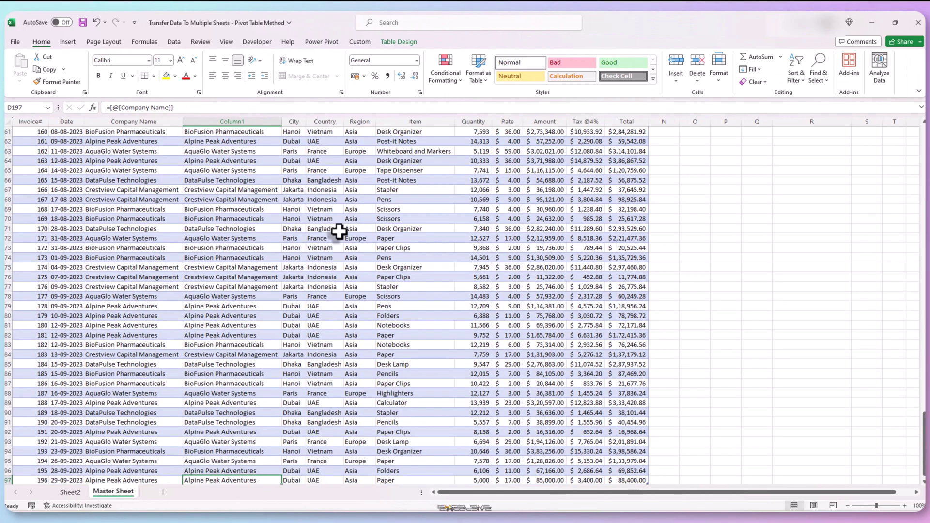
{"action": "scroll", "coordinate": [339, 232], "scroll_direction": "down", "scroll_amount": 2}
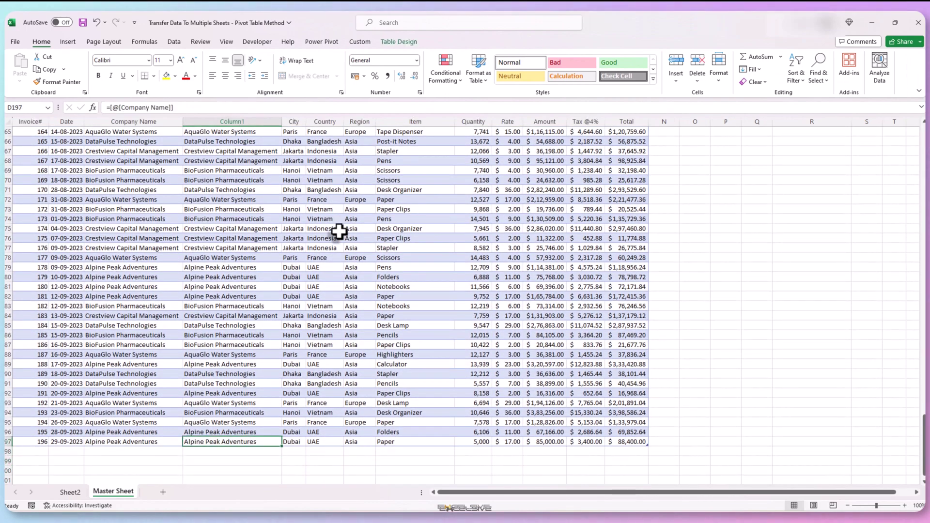
{"action": "key", "text": "Left"}
{"action": "key", "text": "Right"}
{"action": "key", "text": "ctrl+Up"}
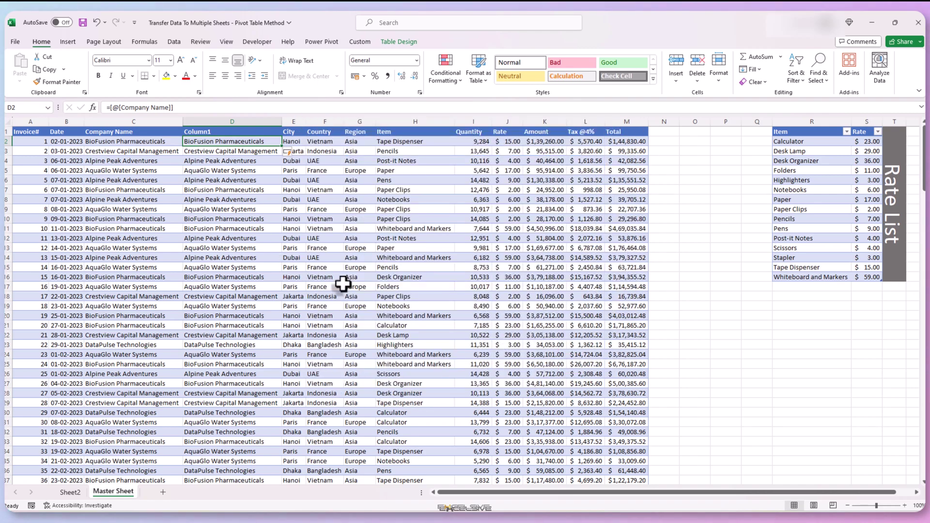
{"action": "left_click", "coordinate": [201, 268]}
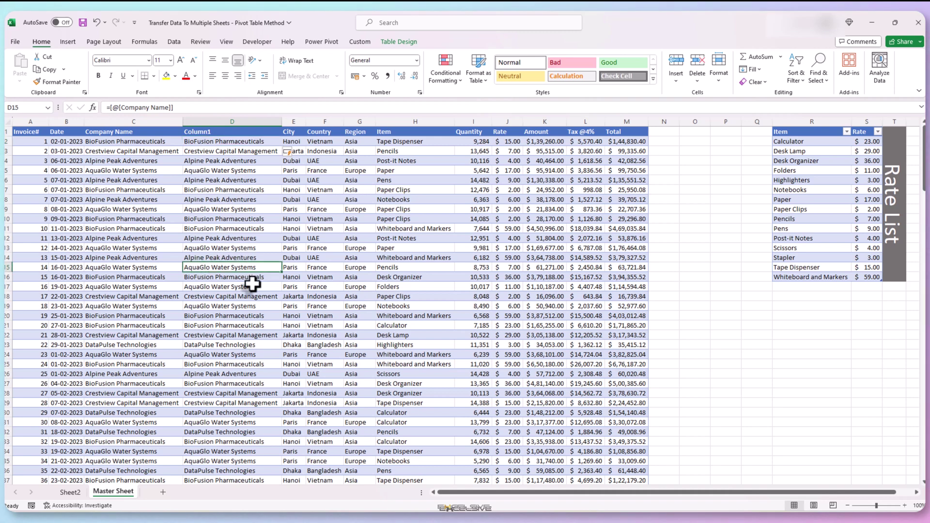
{"action": "scroll", "coordinate": [253, 284], "scroll_direction": "down", "scroll_amount": 2}
{"action": "scroll", "coordinate": [252, 284], "scroll_direction": "up", "scroll_amount": 2}
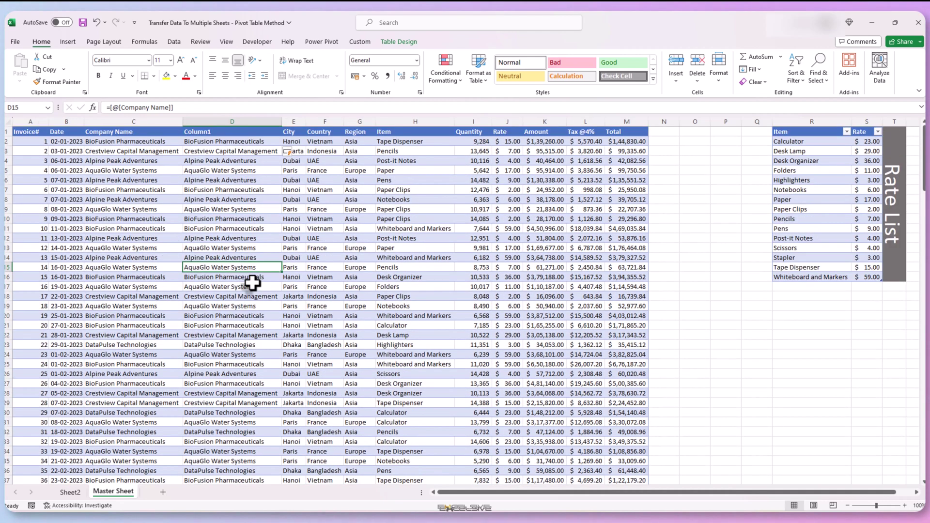
Hide Column1 and return to the Sheet2 pivot table's context menu.
{"action": "right_click", "coordinate": [236, 117]}
{"action": "left_click", "coordinate": [276, 286]}
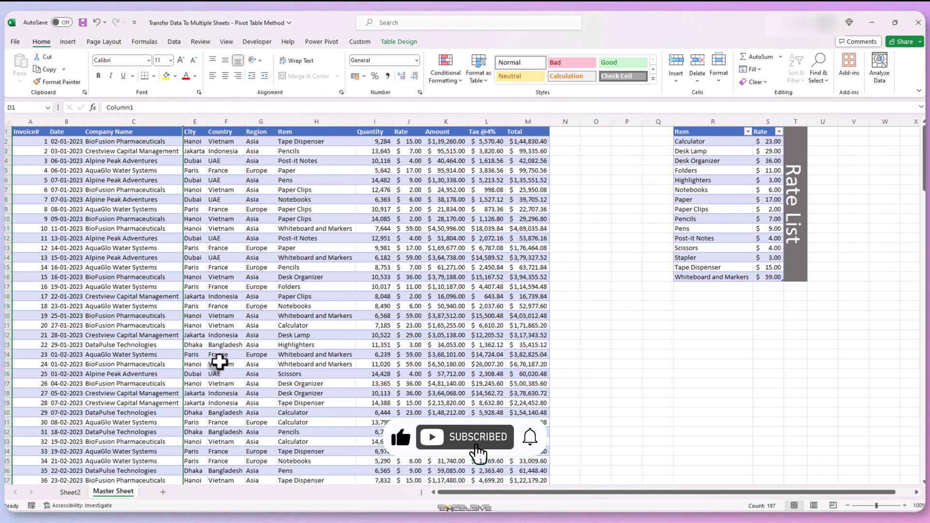
{"action": "left_click", "coordinate": [72, 492]}
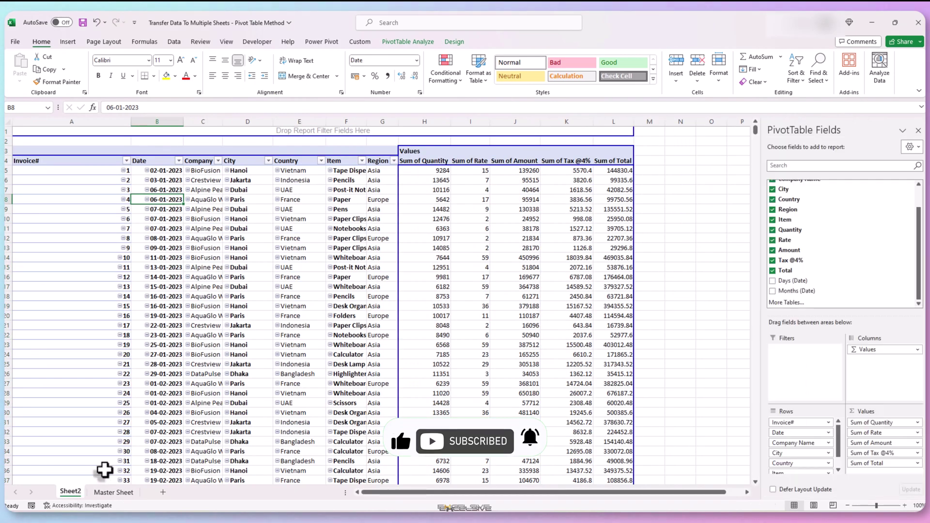
{"action": "right_click", "coordinate": [472, 303]}
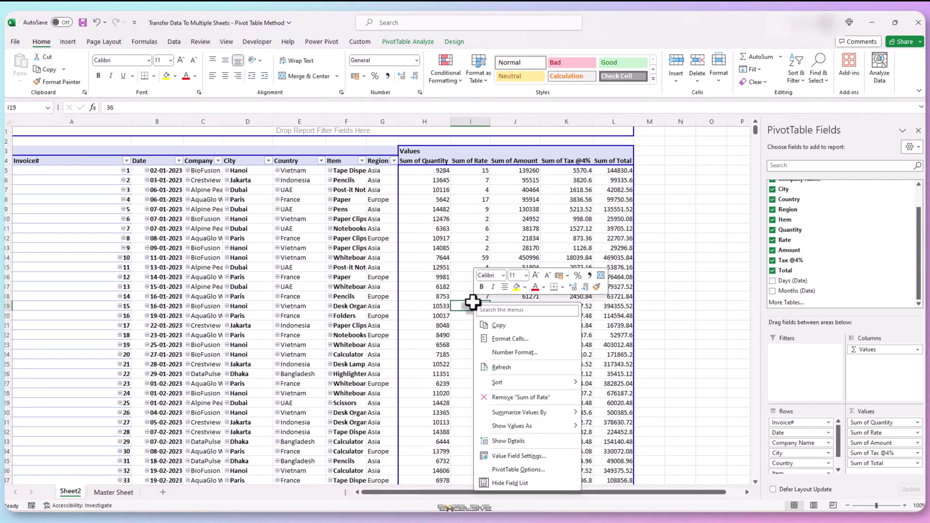
Refresh the pivot table and add Column1 as a report filter.
{"action": "left_click", "coordinate": [516, 368]}
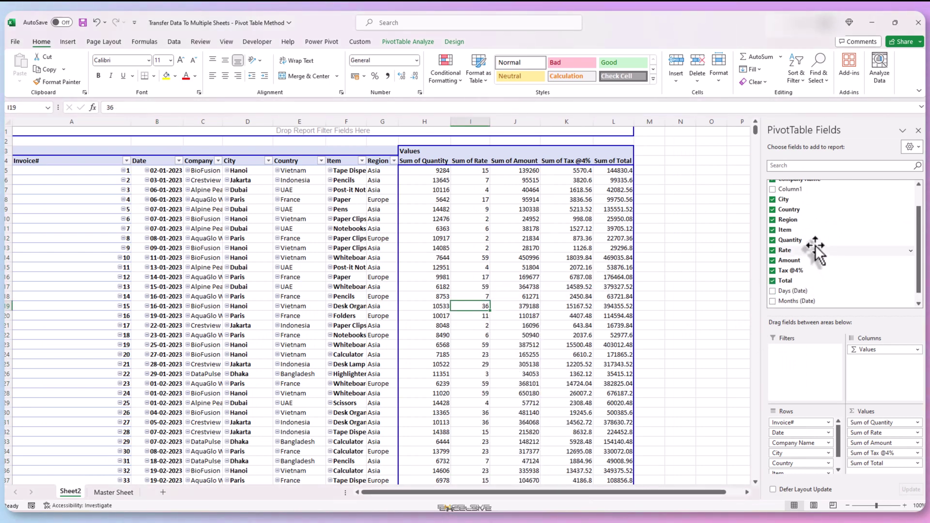
{"action": "scroll", "coordinate": [816, 249], "scroll_direction": "up", "scroll_amount": 2}
{"action": "left_click_drag", "start_coordinate": [794, 216], "coordinate": [813, 354]}
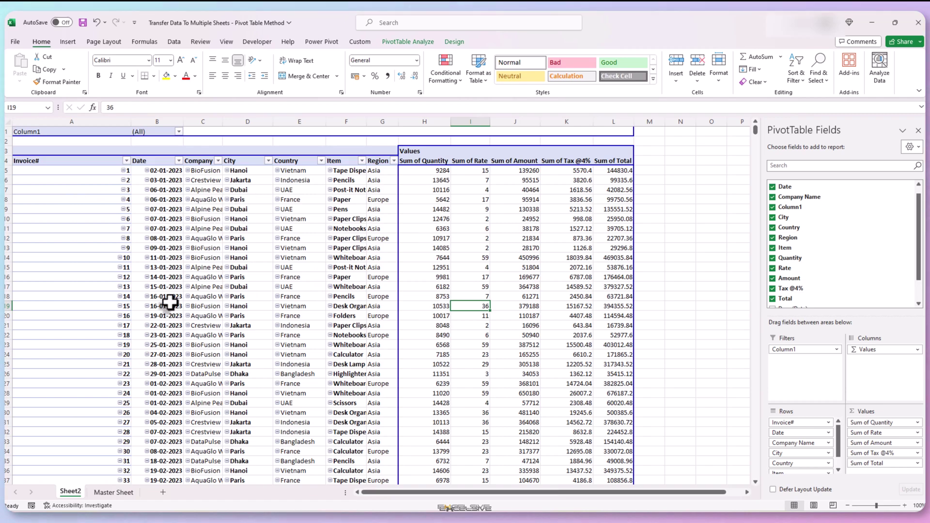
Create one sheet per company with Show Report Filter Pages on Column1.
{"action": "left_click", "coordinate": [414, 43]}
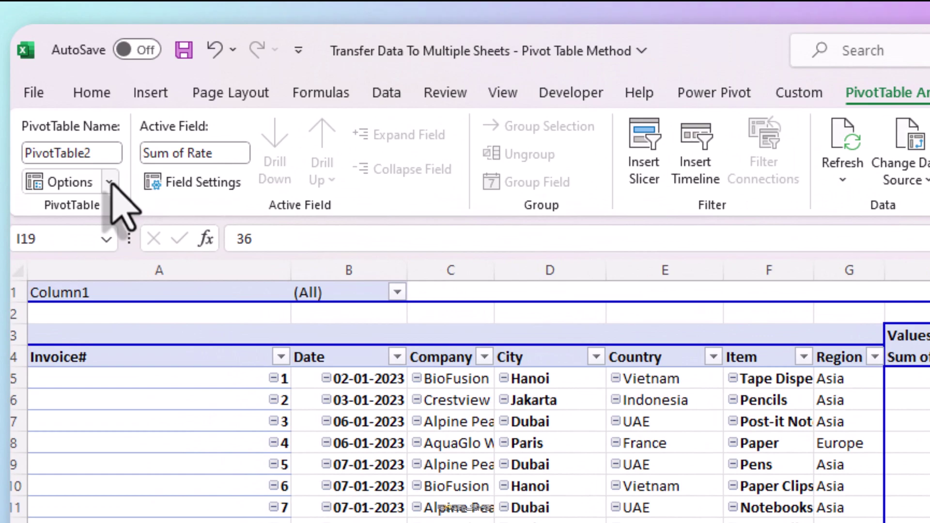
{"action": "left_click", "coordinate": [110, 182]}
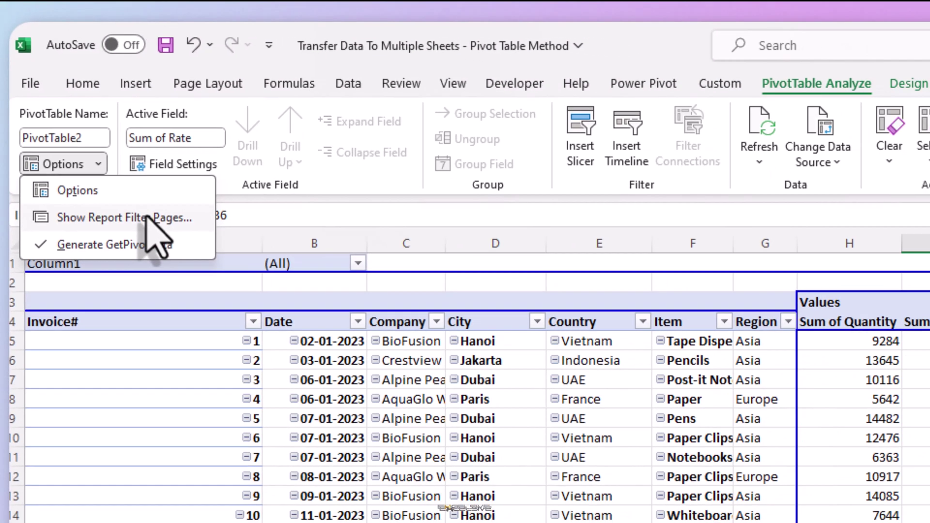
{"action": "left_click", "coordinate": [163, 240]}
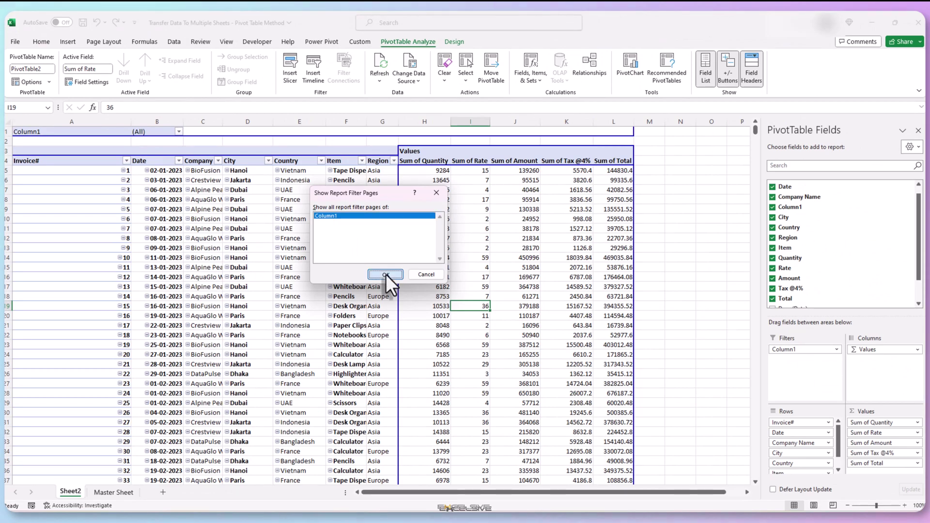
{"action": "left_click", "coordinate": [386, 275]}
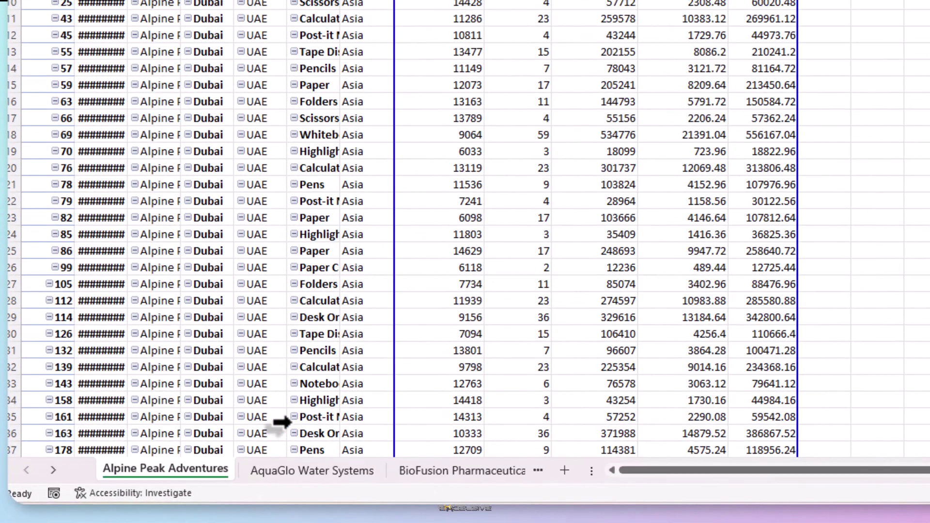
Open the Crestview Capital Management sheet and keep its tab name unchanged.
{"action": "left_click", "coordinate": [53, 470]}
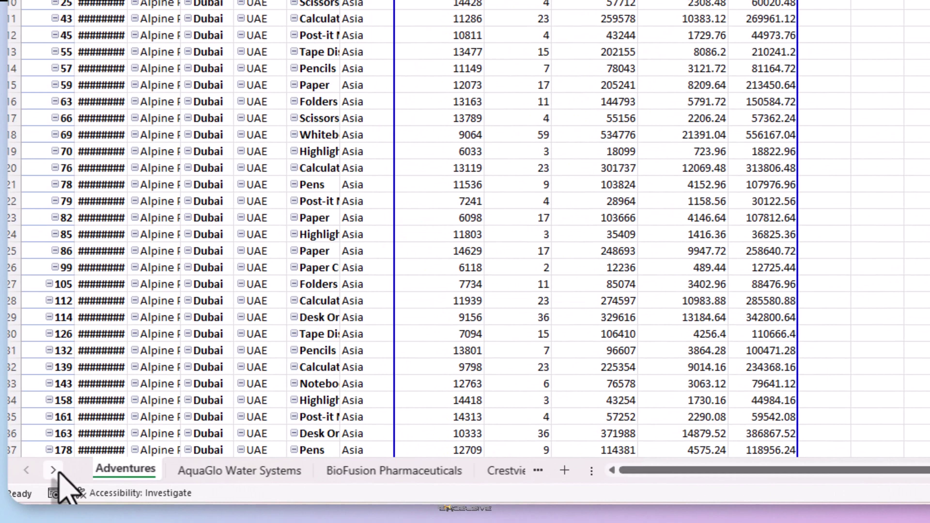
{"action": "left_click", "coordinate": [54, 471]}
{"action": "left_click", "coordinate": [54, 471]}
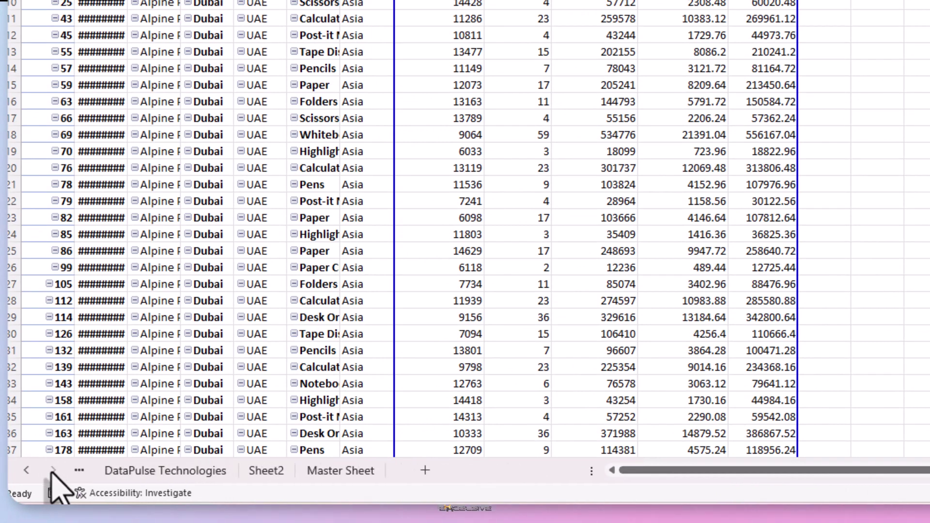
{"action": "left_click", "coordinate": [27, 470]}
{"action": "left_click", "coordinate": [27, 471]}
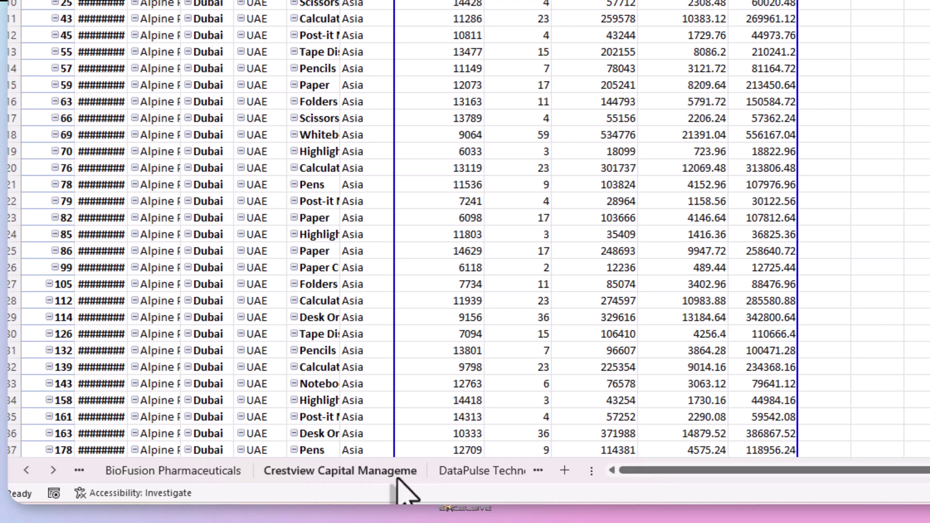
{"action": "left_click", "coordinate": [402, 477]}
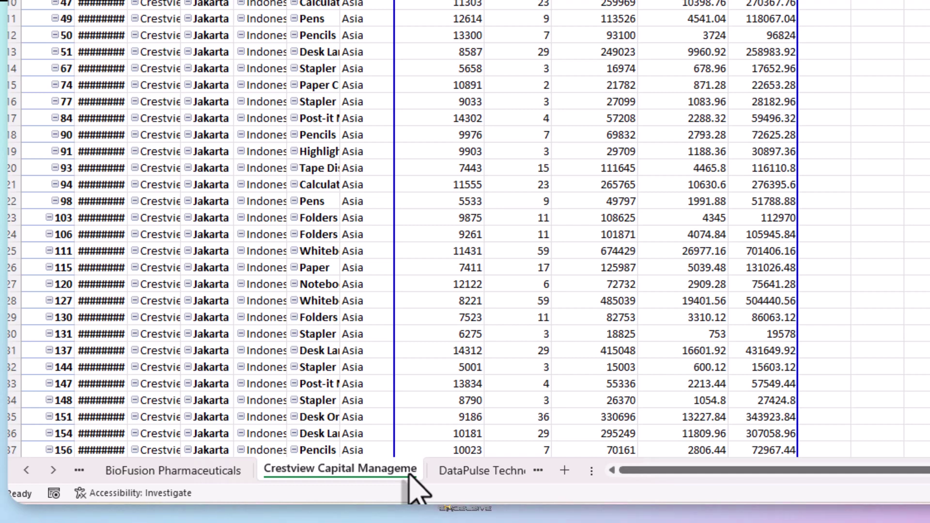
{"action": "double_click", "coordinate": [410, 468]}
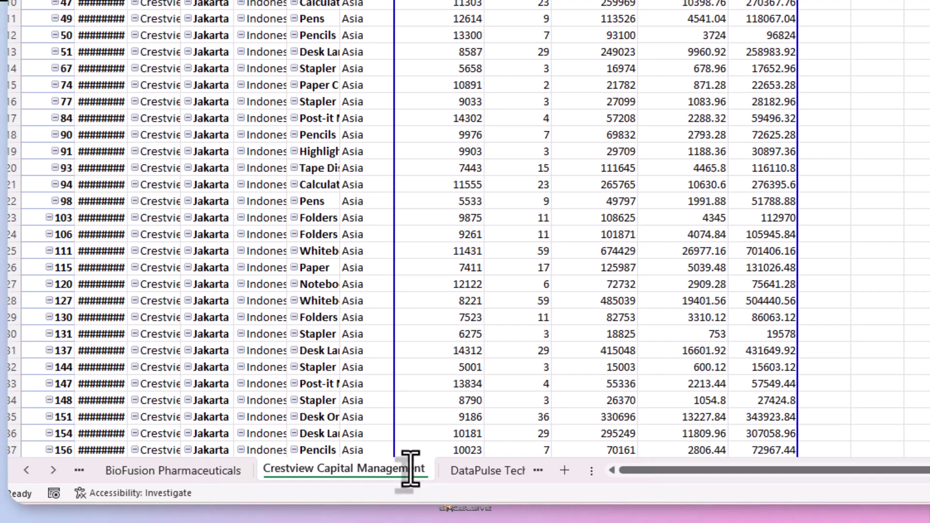
{"action": "left_click", "coordinate": [477, 384]}
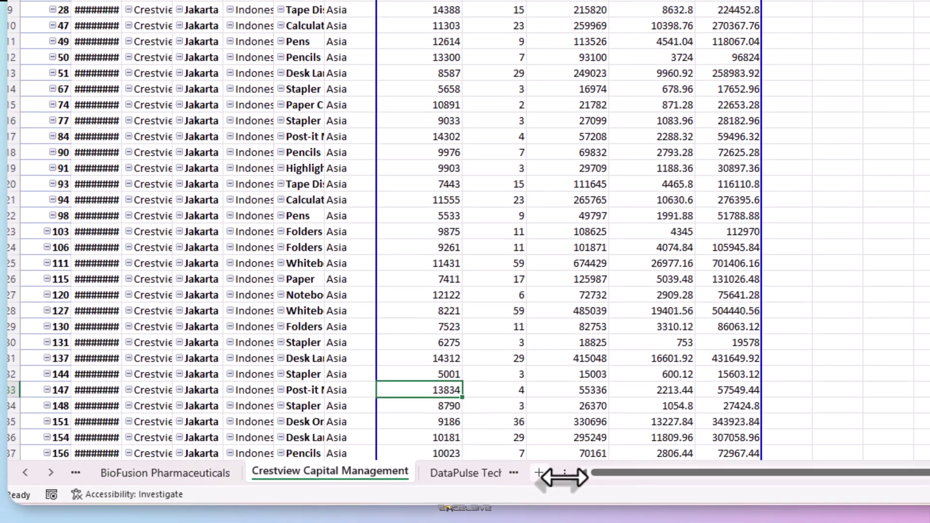
Widen the sheet-tab area and scroll back to show the earlier client sheet names.
{"action": "left_click_drag", "start_coordinate": [564, 478], "coordinate": [929, 470]}
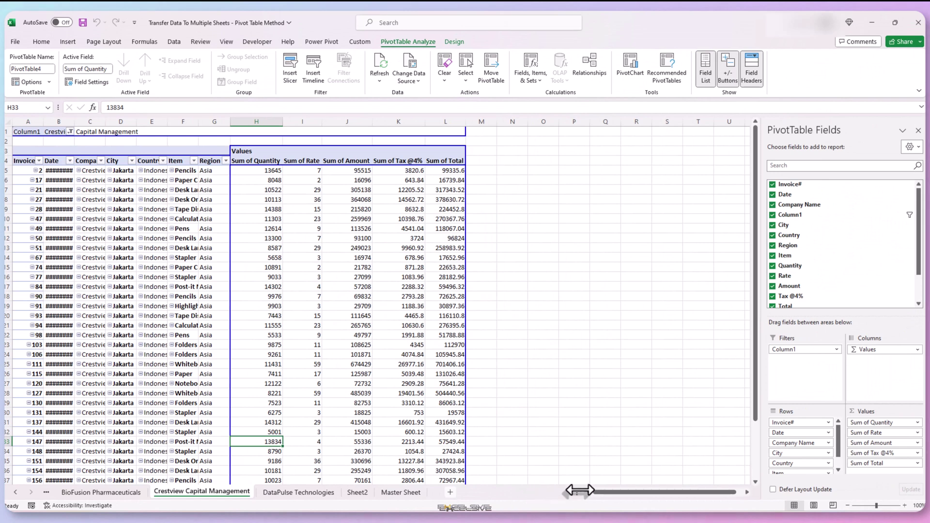
{"action": "left_click_drag", "start_coordinate": [579, 490], "coordinate": [614, 491]}
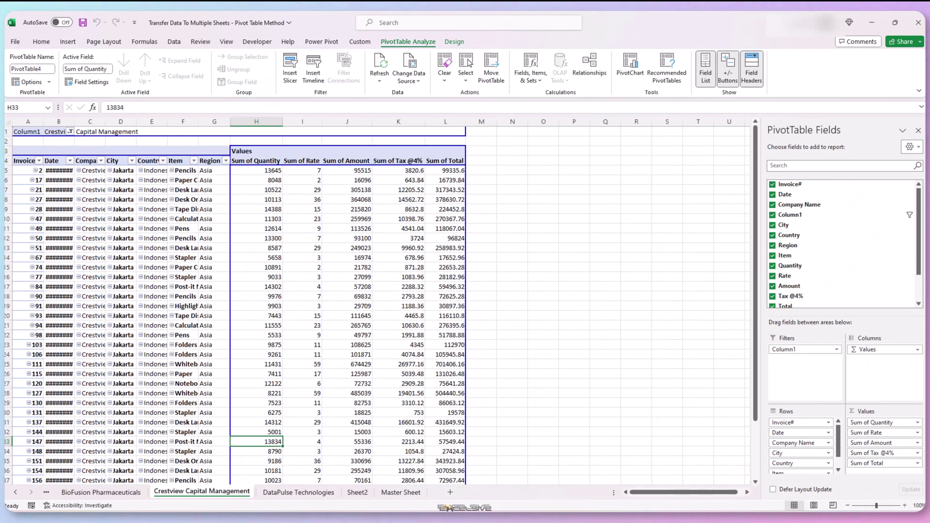
{"action": "left_click", "coordinate": [15, 492]}
Move Sheet2 and Master Sheet together to the front of the workbook.
{"action": "left_click", "coordinate": [16, 492]}
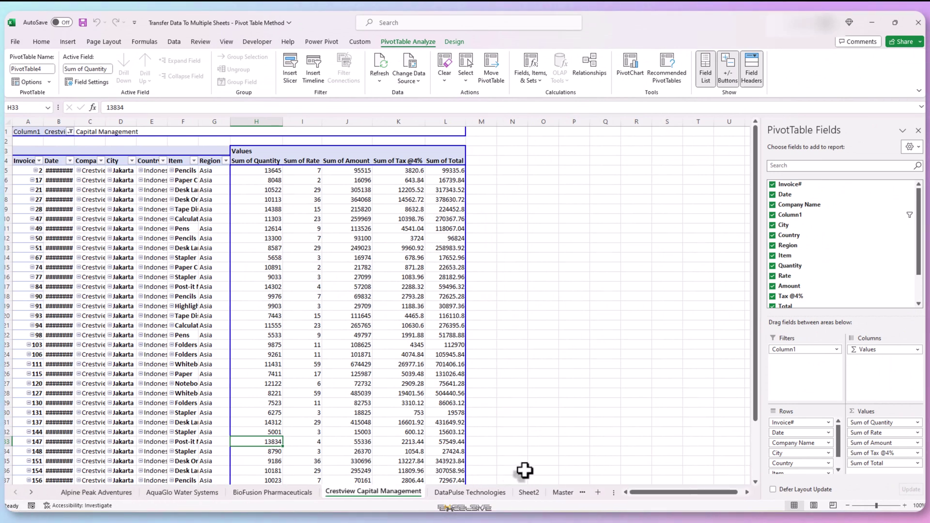
{"action": "left_click_drag", "start_coordinate": [614, 492], "coordinate": [638, 492]}
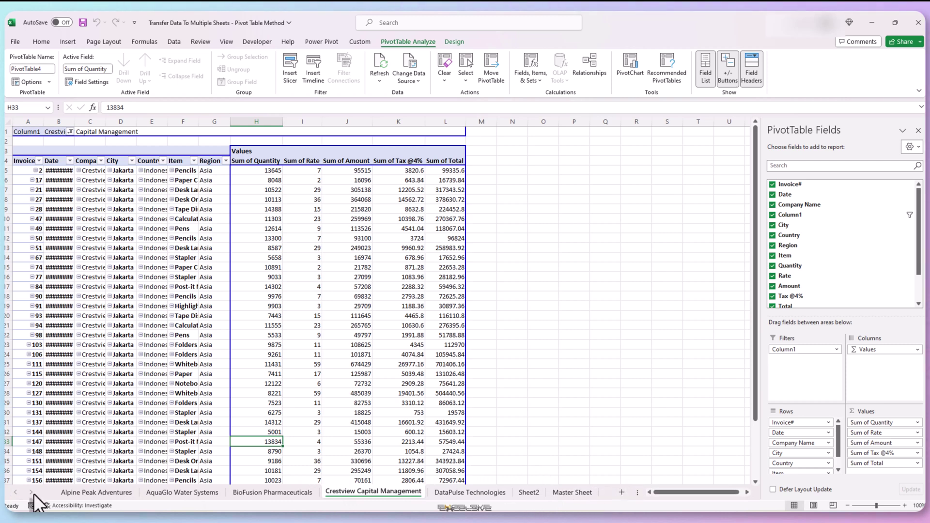
{"action": "left_click", "coordinate": [529, 493]}
{"action": "left_click", "coordinate": [560, 493], "text": "ctrl"}
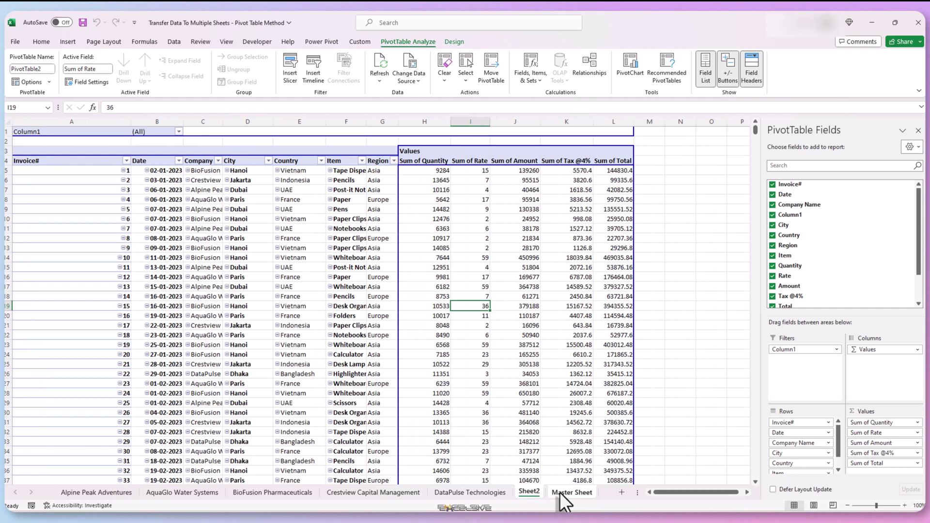
{"action": "left_click_drag", "start_coordinate": [533, 493], "coordinate": [55, 499]}
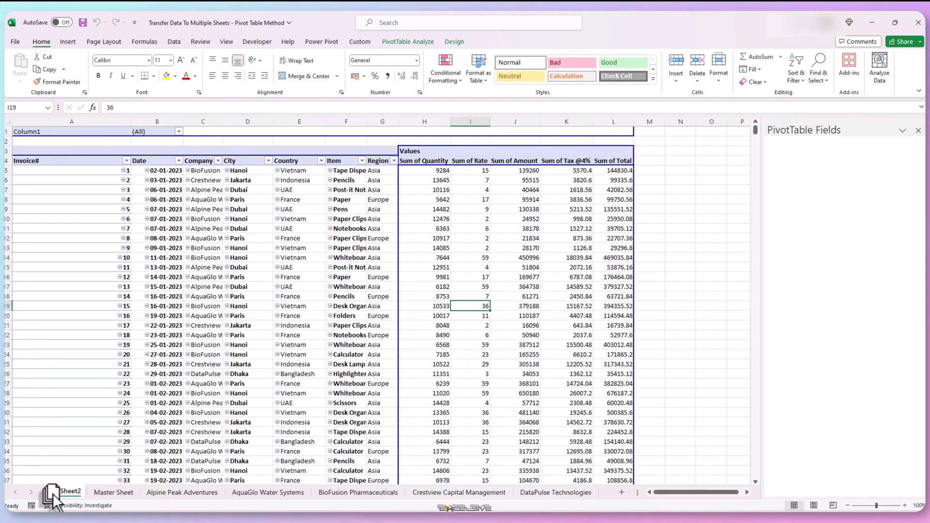
Rename Sheet2 to Pivot.
{"action": "double_click", "coordinate": [67, 492]}
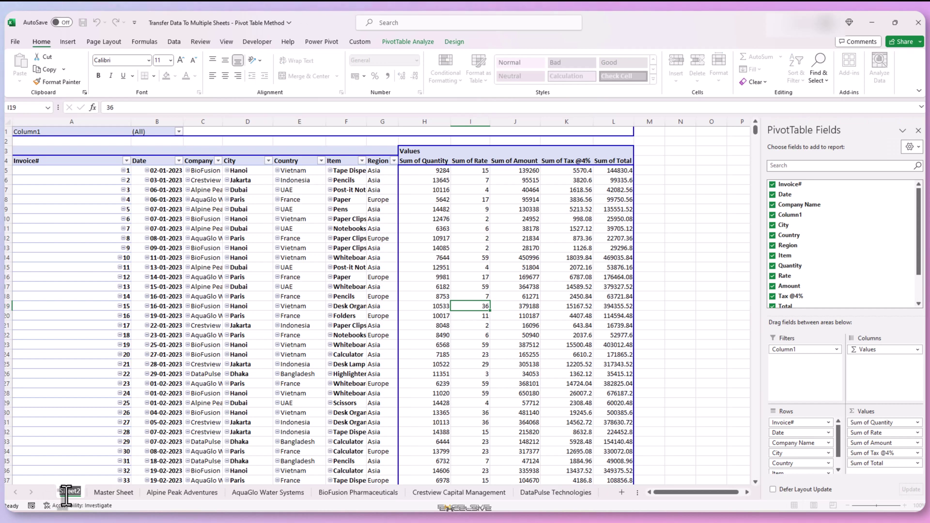
{"action": "type", "text": "Pivot"}
{"action": "key", "text": "Return"}
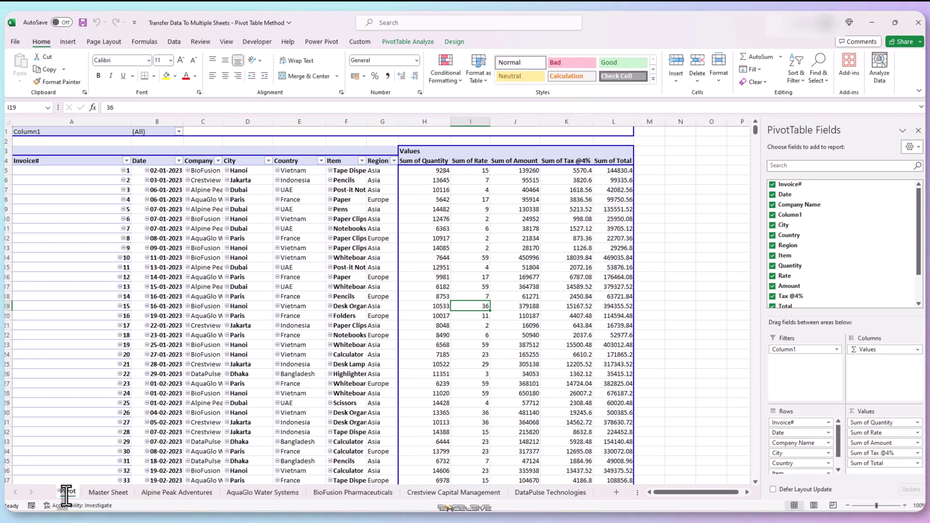
Group the client sheets from Alpine Peak Adventures to DataPulse Technologies and autofit all their columns.
{"action": "left_click", "coordinate": [162, 493]}
{"action": "left_click", "coordinate": [257, 492]}
{"action": "left_click", "coordinate": [310, 492]}
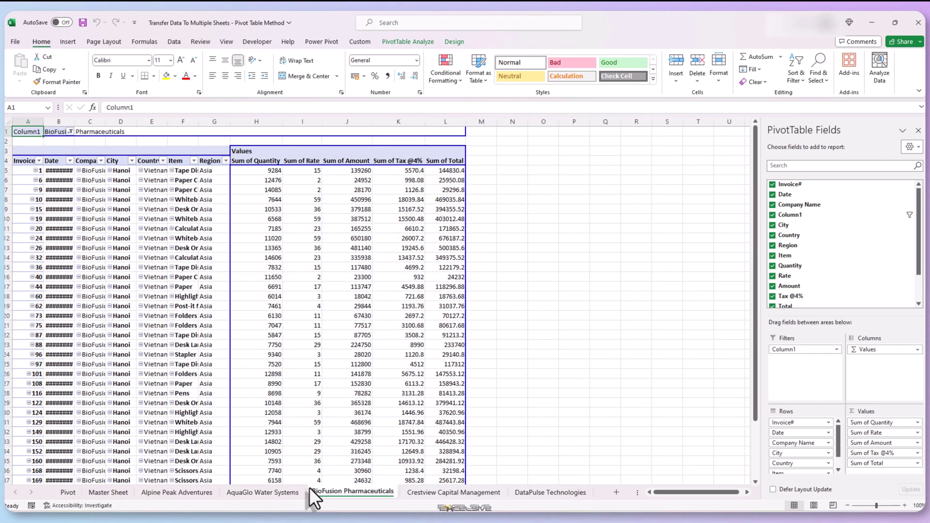
{"action": "left_click", "coordinate": [187, 492]}
{"action": "left_click", "coordinate": [535, 492], "text": "shift"}
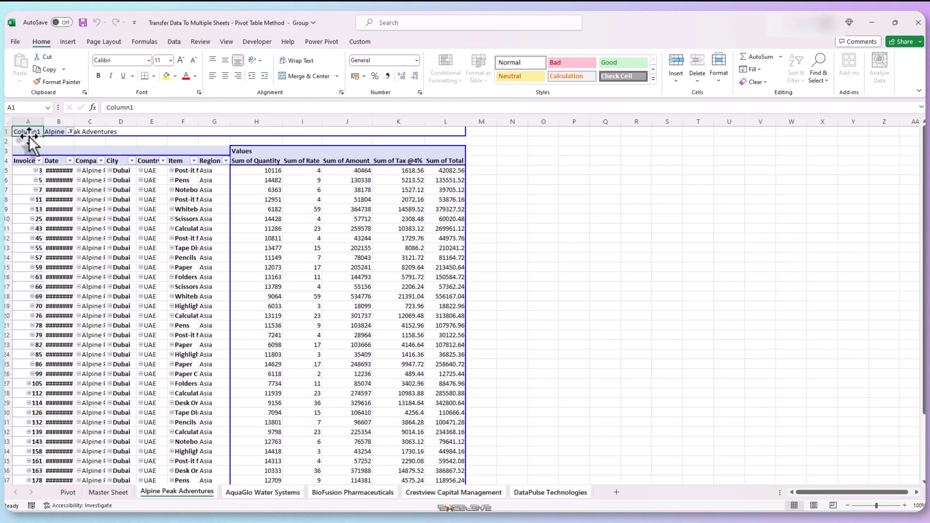
{"action": "left_click", "coordinate": [8, 121]}
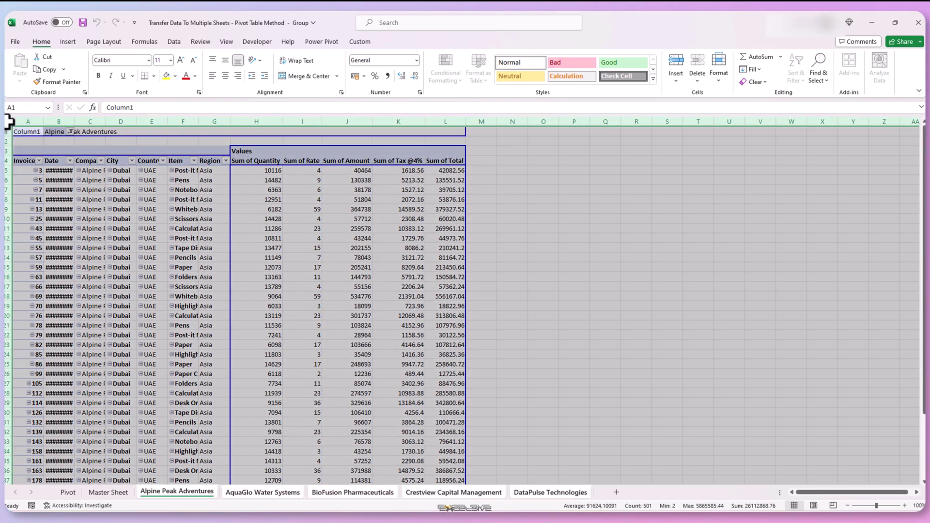
{"action": "double_click", "coordinate": [136, 123]}
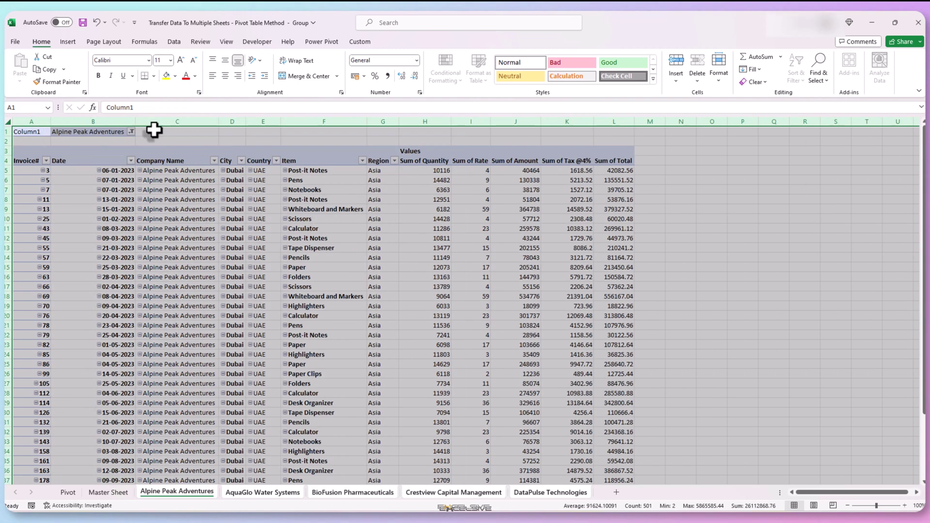
Hide the company filter in row 1 and narrow the Date column B on the grouped sheets.
{"action": "left_click", "coordinate": [113, 206]}
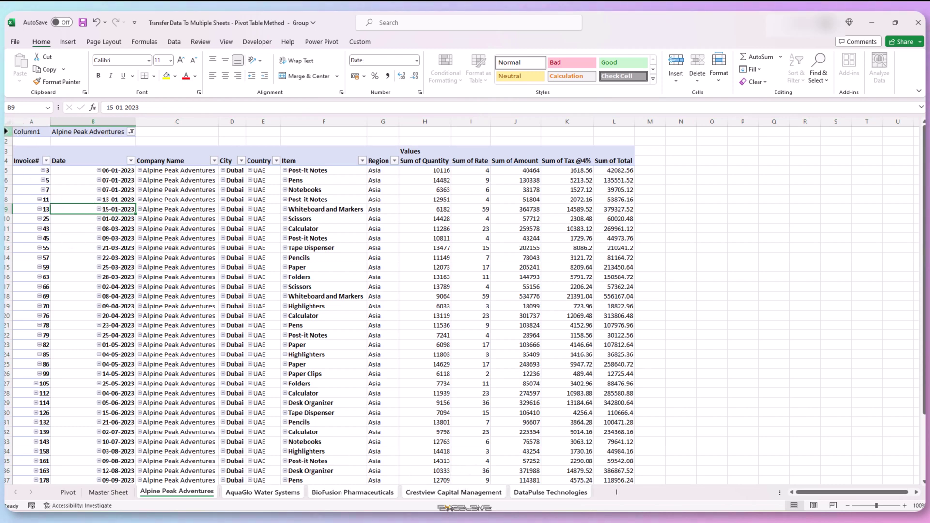
{"action": "left_click", "coordinate": [8, 131]}
{"action": "right_click", "coordinate": [7, 132]}
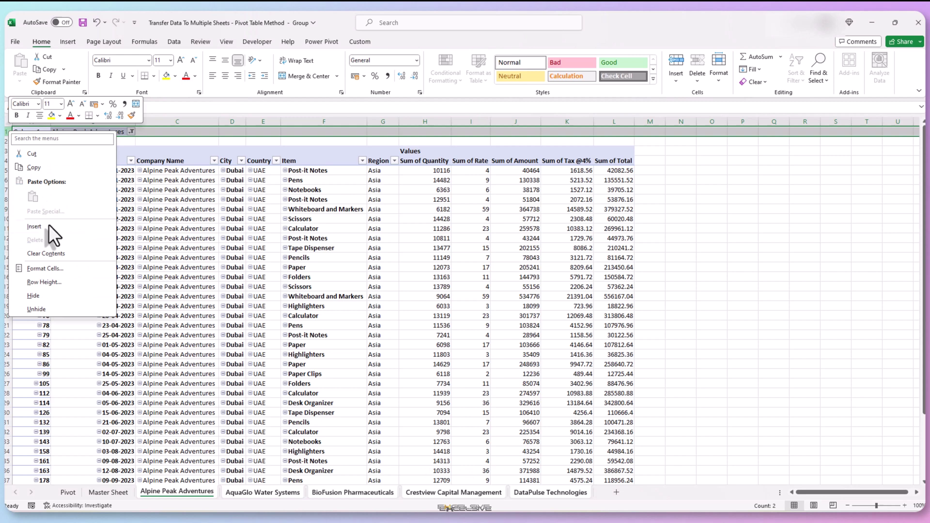
{"action": "left_click", "coordinate": [59, 296]}
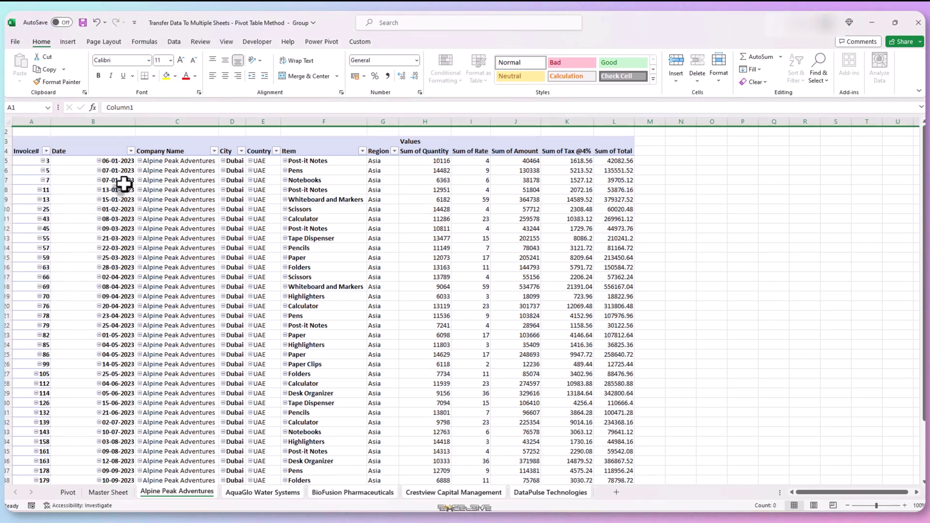
{"action": "left_click_drag", "start_coordinate": [135, 121], "coordinate": [96, 124]}
Ungroup the client sheets through the Master Sheet and move to the Pivot sheet.
{"action": "left_click", "coordinate": [97, 168]}
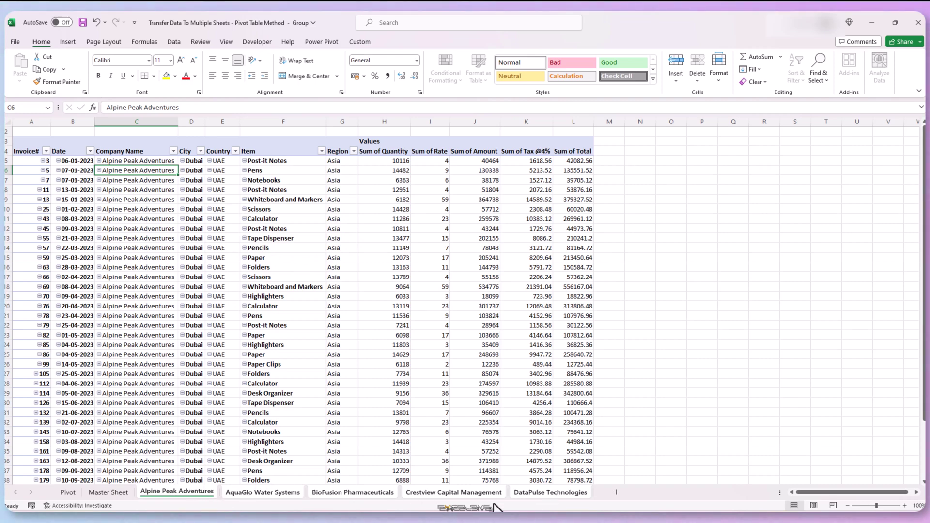
{"action": "left_click", "coordinate": [109, 493]}
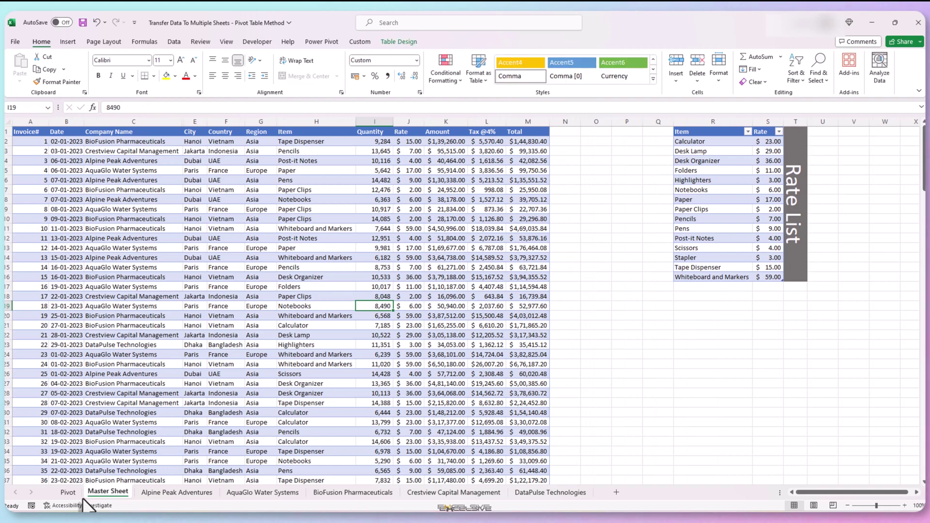
{"action": "left_click", "coordinate": [68, 493]}
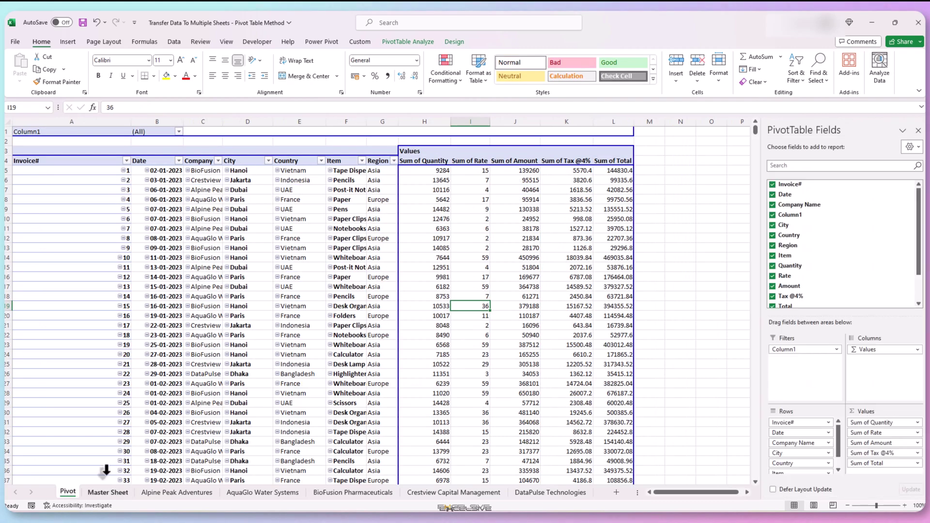
Turn off the Pivot sheet's field list with PivotTable Analyze > Field List.
{"action": "left_click", "coordinate": [918, 131]}
{"action": "left_click", "coordinate": [341, 494]}
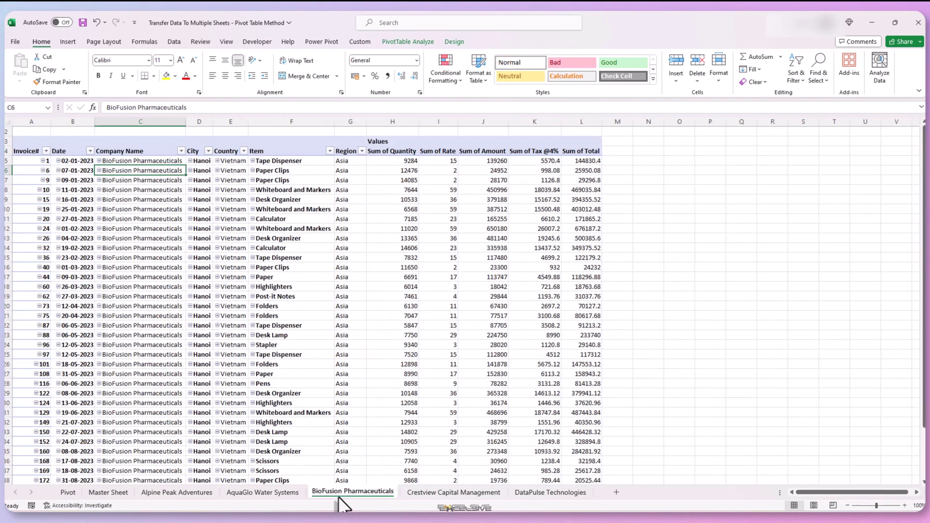
{"action": "left_click", "coordinate": [67, 492]}
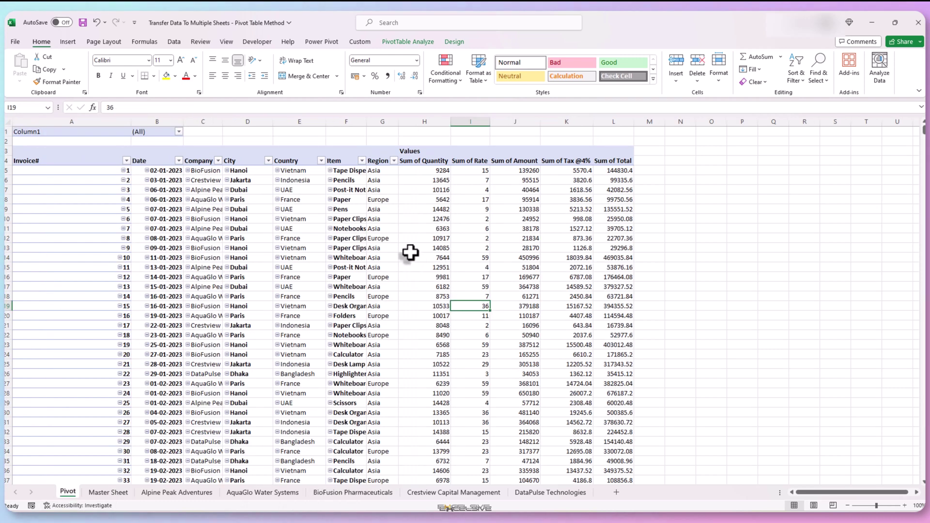
{"action": "left_click", "coordinate": [411, 42]}
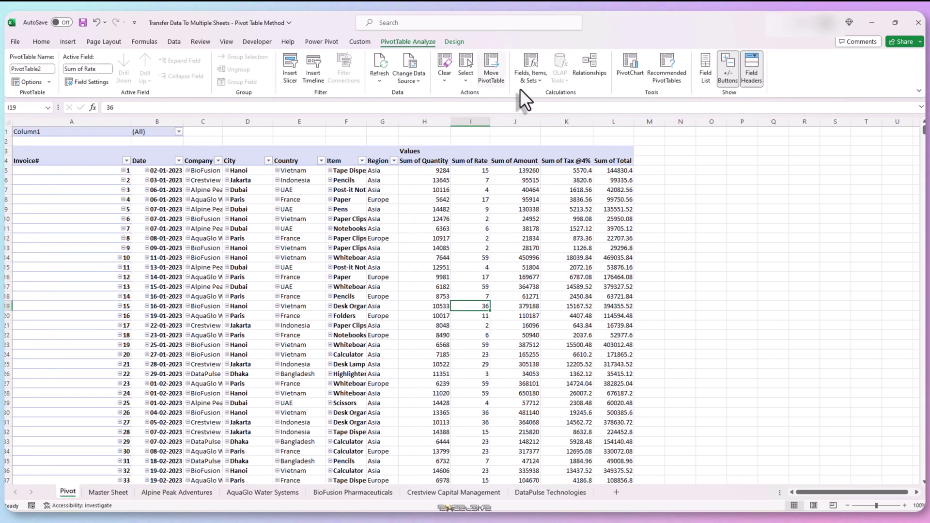
{"action": "left_click", "coordinate": [705, 80]}
{"action": "left_click", "coordinate": [705, 81]}
Step through the Alpine Peak, AquaGlo, BioFusion, Crestview and DataPulse client sheets in turn.
{"action": "left_click", "coordinate": [197, 493]}
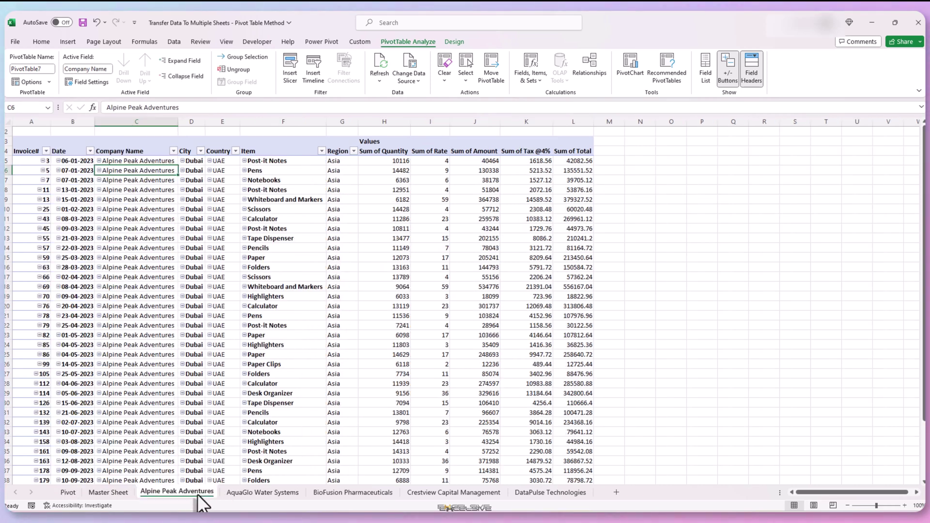
{"action": "left_click", "coordinate": [251, 491]}
{"action": "left_click", "coordinate": [358, 492]}
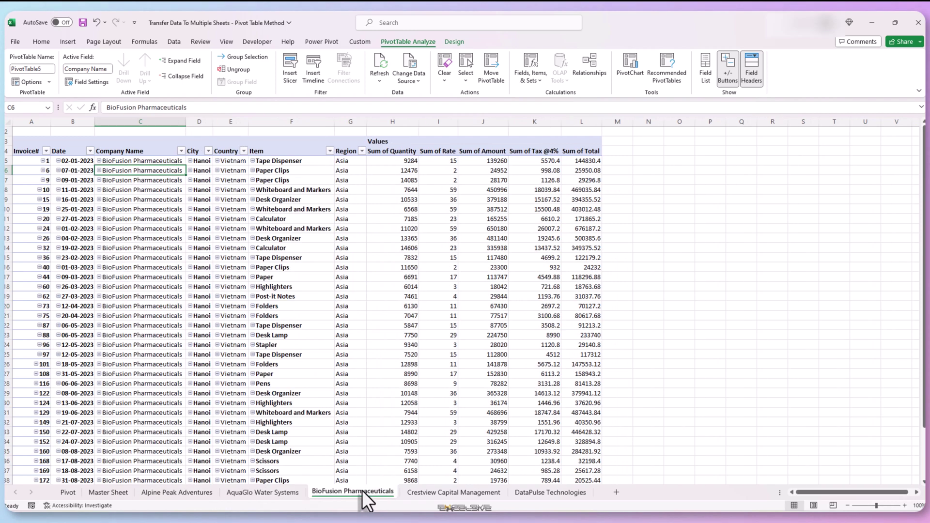
{"action": "left_click", "coordinate": [423, 491]}
{"action": "left_click", "coordinate": [517, 492]}
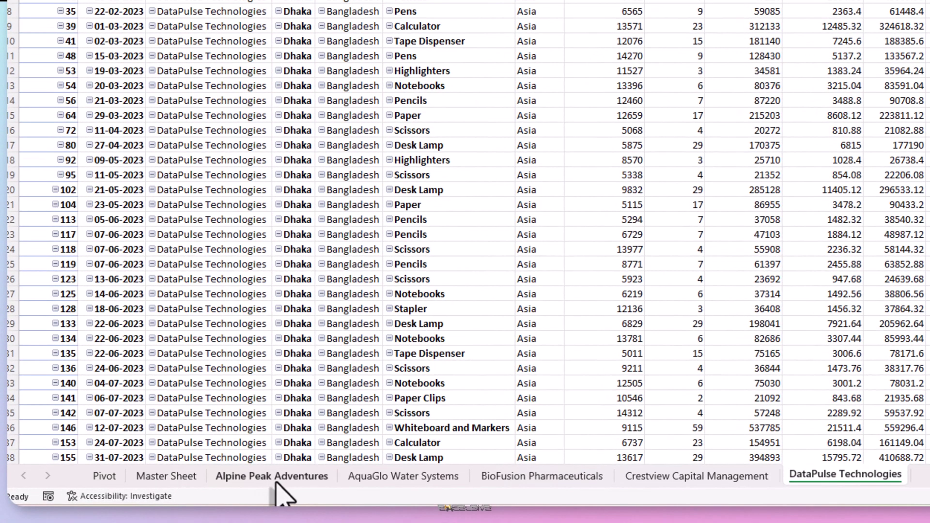
Start a new Master Sheet row with invoice number 197 and date 30-09-2023.
{"action": "left_click", "coordinate": [176, 477]}
{"action": "left_click", "coordinate": [157, 356]}
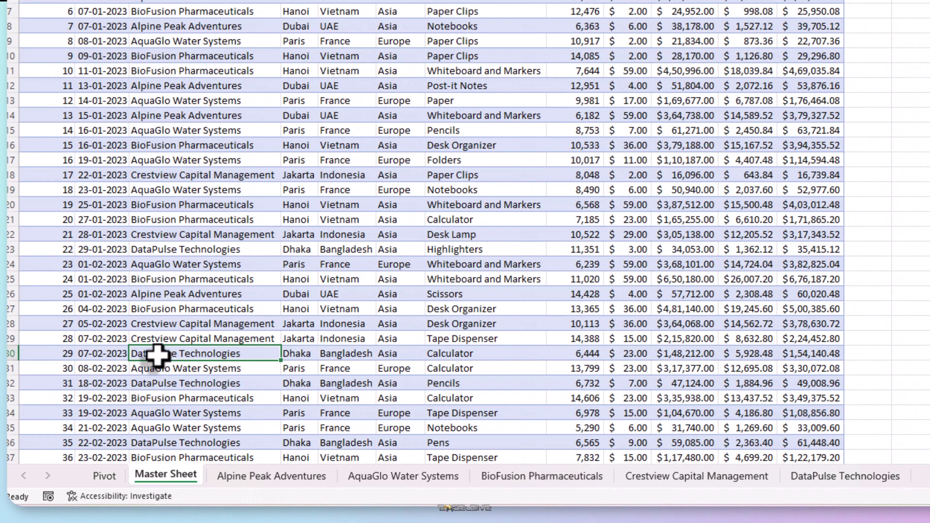
{"action": "key", "text": "ctrl+Down"}
{"action": "key", "text": "Down"}
{"action": "key", "text": "Left"}
{"action": "key", "text": "Left"}
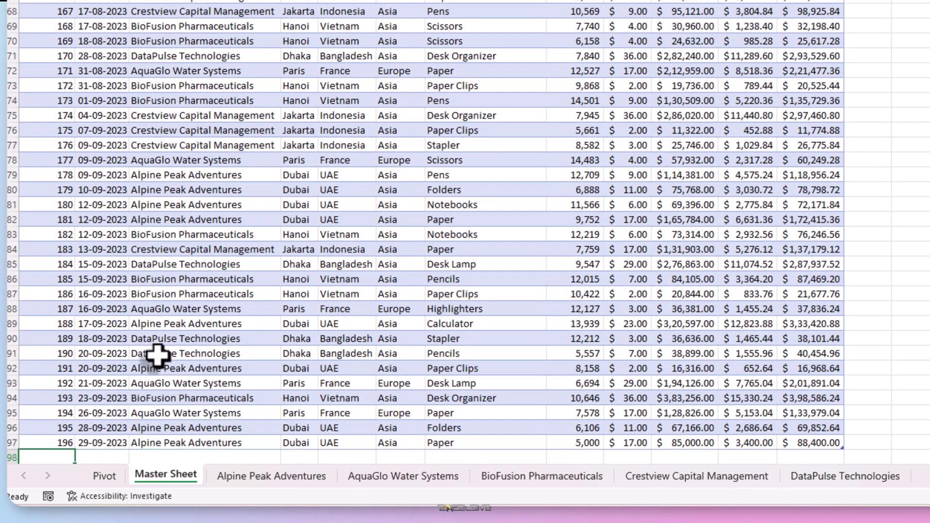
{"action": "type", "text": "197"}
{"action": "key", "text": "Tab"}
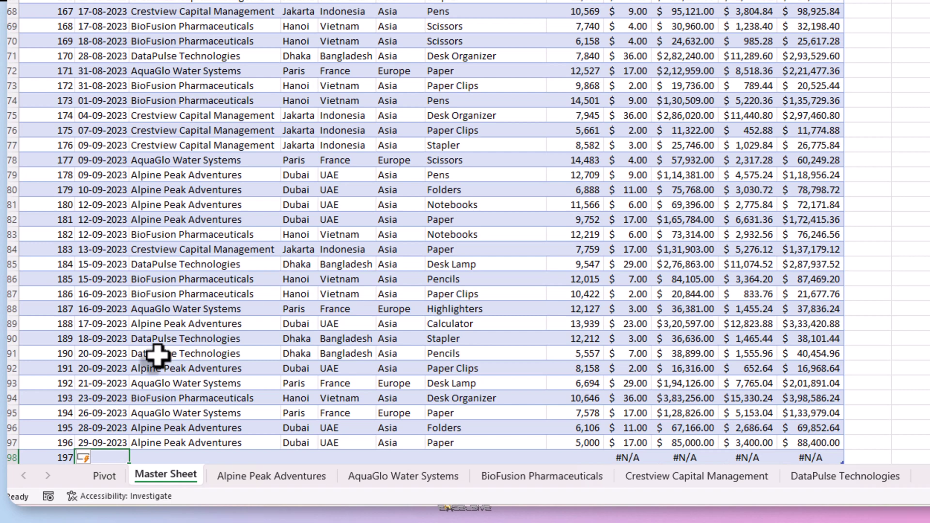
{"action": "type", "text": "30"}
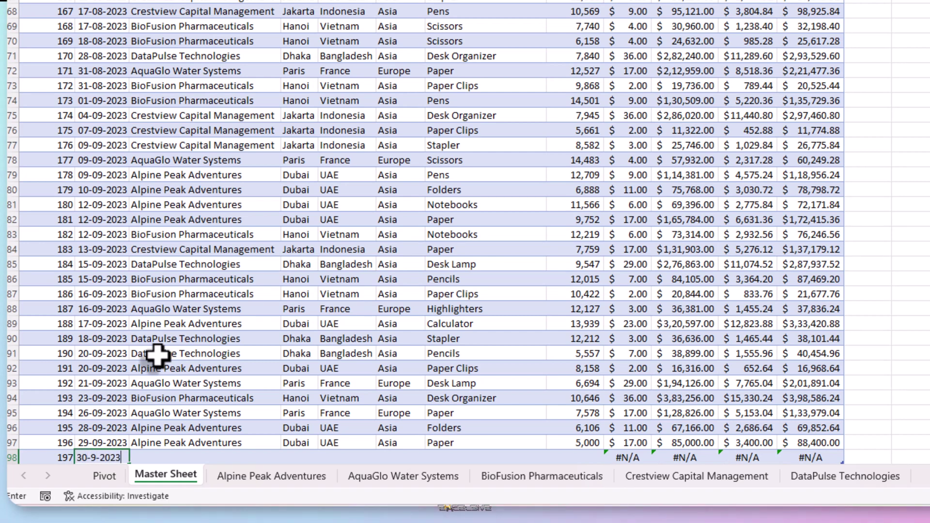
{"action": "type", "text": "-09-2023"}
{"action": "key", "text": "Return"}
Copy AquaGlo Water Systems' company and Paris location details into the new row.
{"action": "scroll", "coordinate": [239, 285], "scroll_direction": "down", "scroll_amount": 2}
{"action": "left_click", "coordinate": [235, 356]}
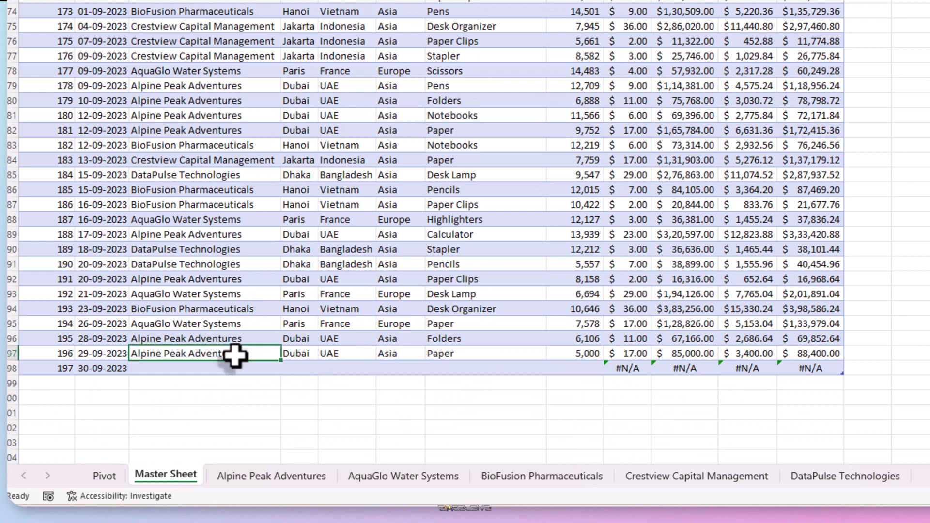
{"action": "key", "text": "Up"}
{"action": "key", "text": "Up"}
{"action": "key", "text": "shift+Right"}
{"action": "key", "text": "shift+Right"}
{"action": "key", "text": "shift+Right"}
{"action": "key", "text": "shift+Right"}
{"action": "key", "text": "shift+Left"}
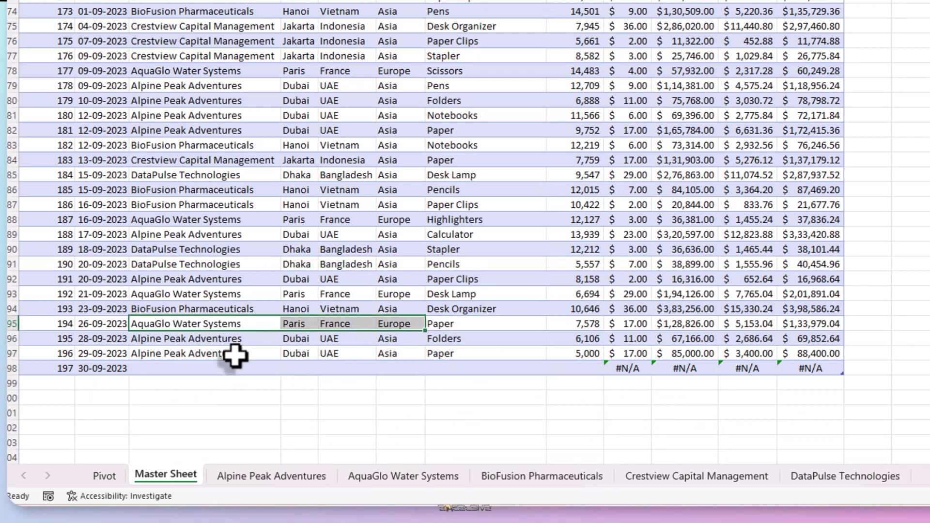
{"action": "key", "text": "ctrl+c"}
{"action": "left_click", "coordinate": [216, 369]}
{"action": "key", "text": "ctrl+v"}
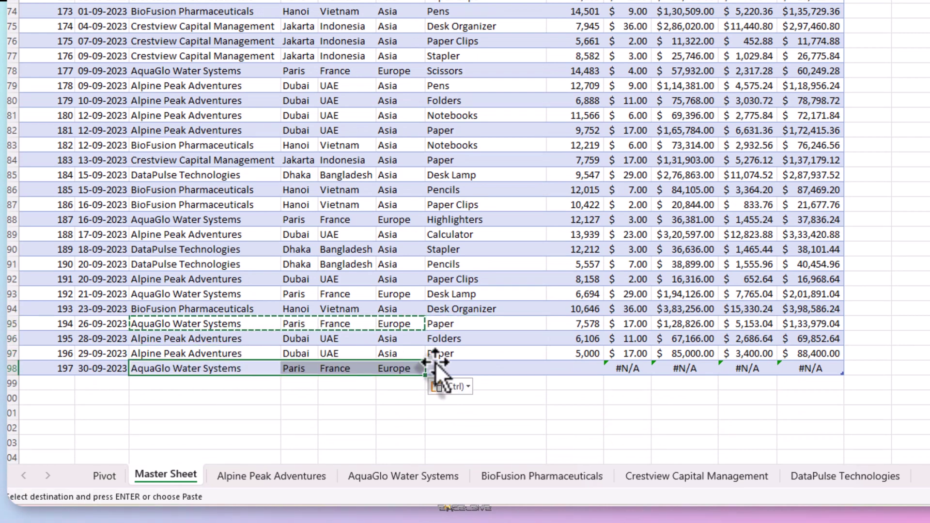
Enter Paper as the item and 3000 as the quantity for record 197.
{"action": "left_click", "coordinate": [493, 371]}
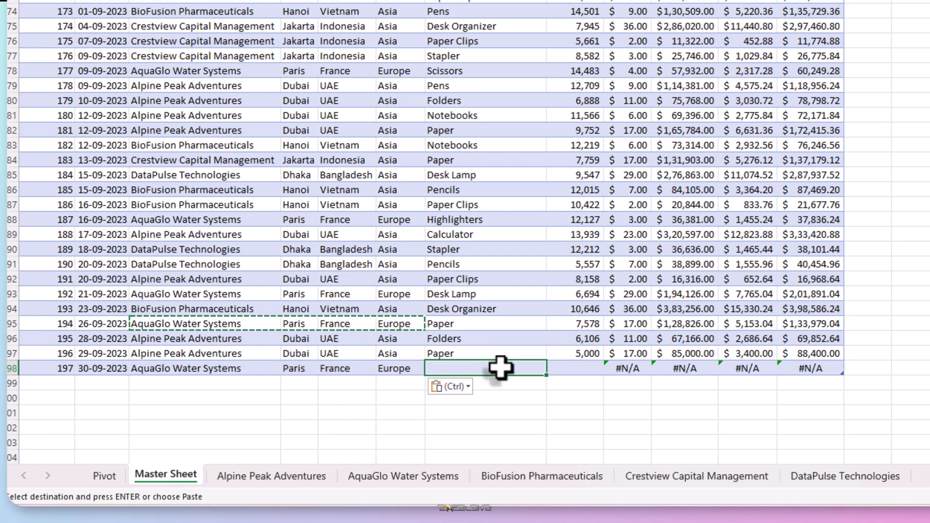
{"action": "type", "text": "Paper"}
{"action": "left_click", "coordinate": [583, 370]}
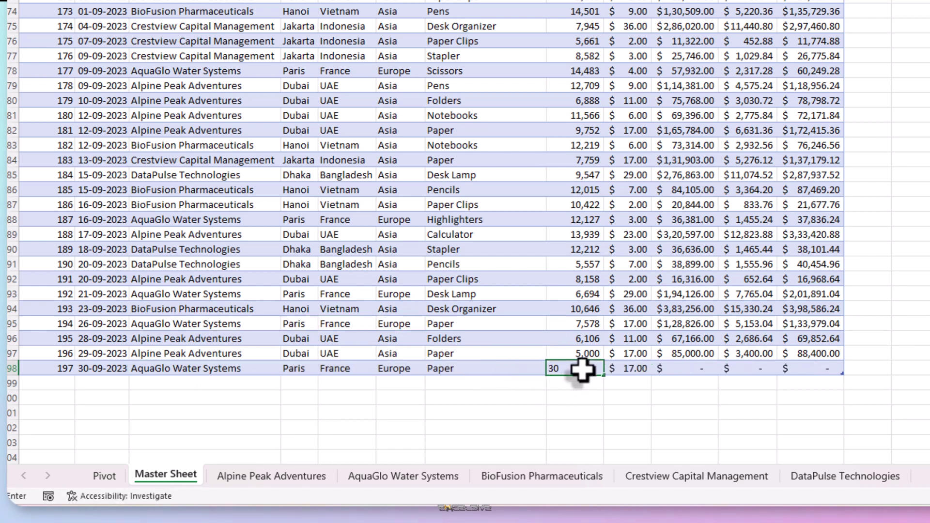
{"action": "type", "text": "3000"}
{"action": "key", "text": "Tab"}
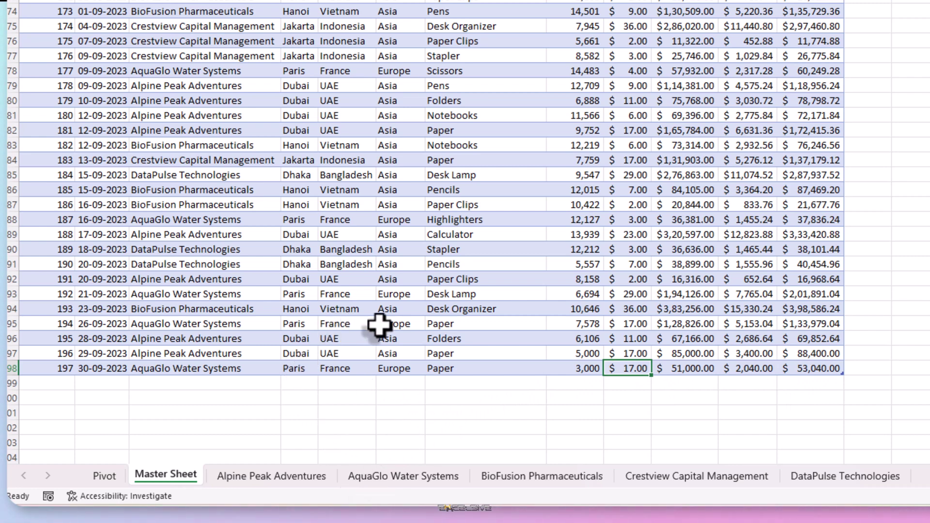
Refresh the AquaGlo Water Systems pivot so invoice 197 shows and the Grand Total becomes 5,322,113.68.
{"action": "left_click", "coordinate": [392, 477]}
{"action": "left_click", "coordinate": [208, 325]}
{"action": "key", "text": "ctrl+Down"}
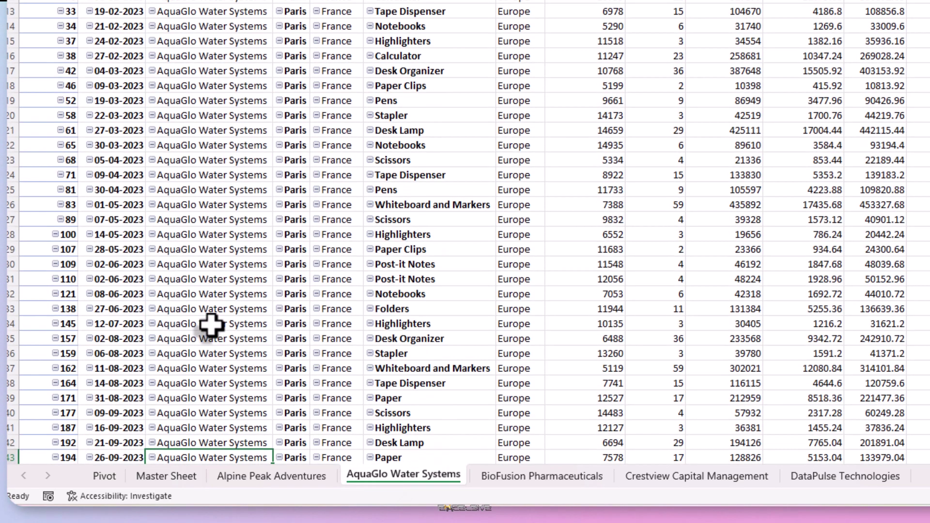
{"action": "scroll", "coordinate": [210, 326], "scroll_direction": "down", "scroll_amount": 1}
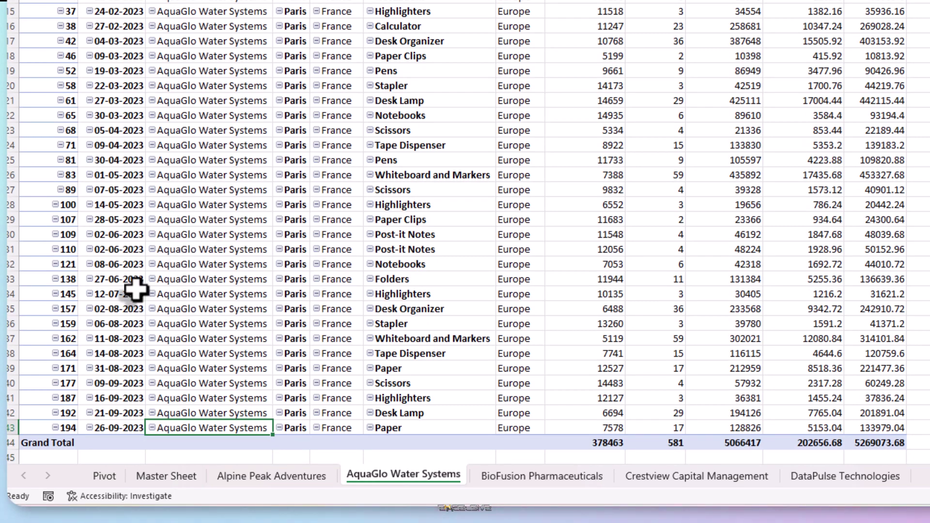
{"action": "scroll", "coordinate": [228, 191], "scroll_direction": "down", "scroll_amount": 1}
{"action": "right_click", "coordinate": [208, 324]}
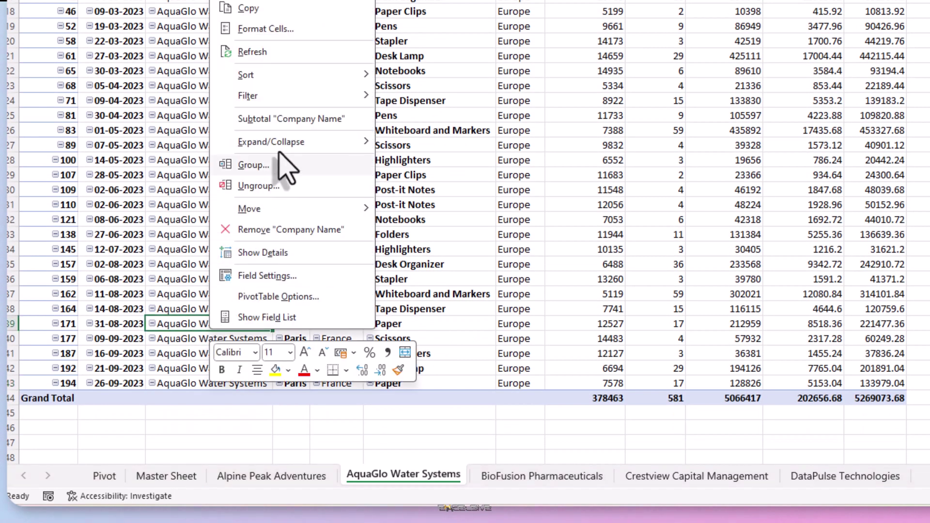
{"action": "left_click", "coordinate": [282, 61]}
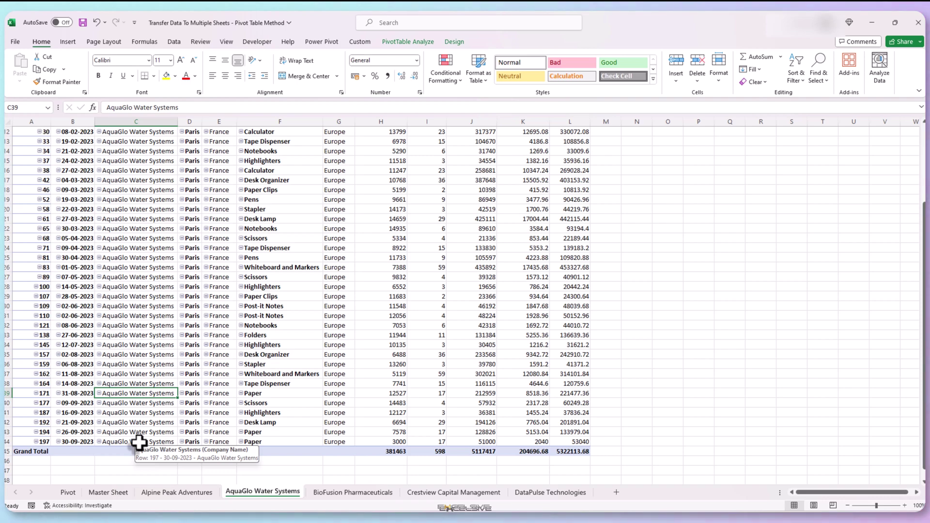
Open the Master Sheet's VBA code and add a Worksheet_Change event procedure.
{"action": "left_click", "coordinate": [115, 494]}
{"action": "right_click", "coordinate": [116, 496]}
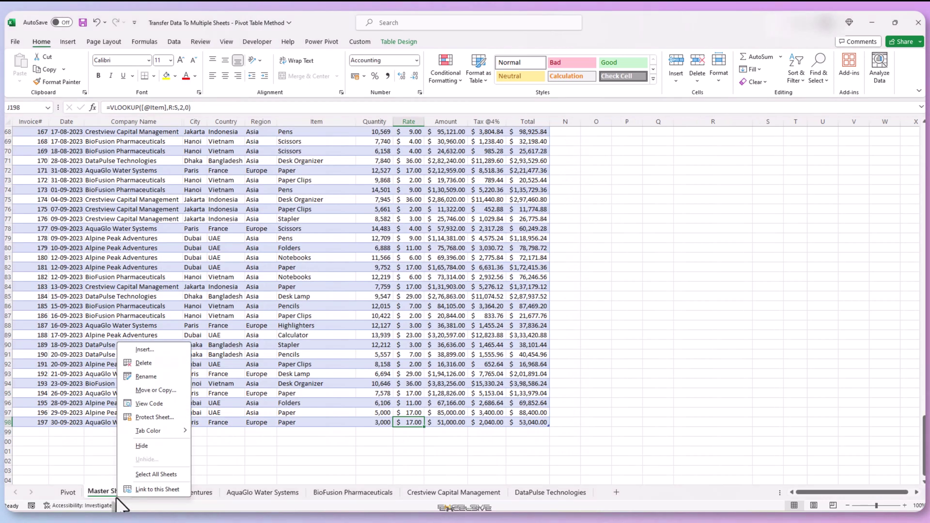
{"action": "left_click", "coordinate": [161, 405]}
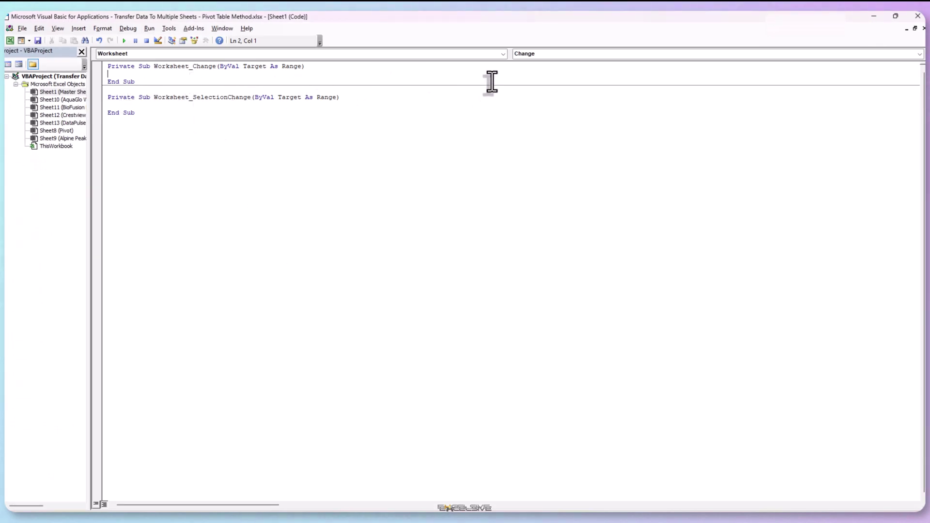
{"action": "left_click", "coordinate": [503, 54]}
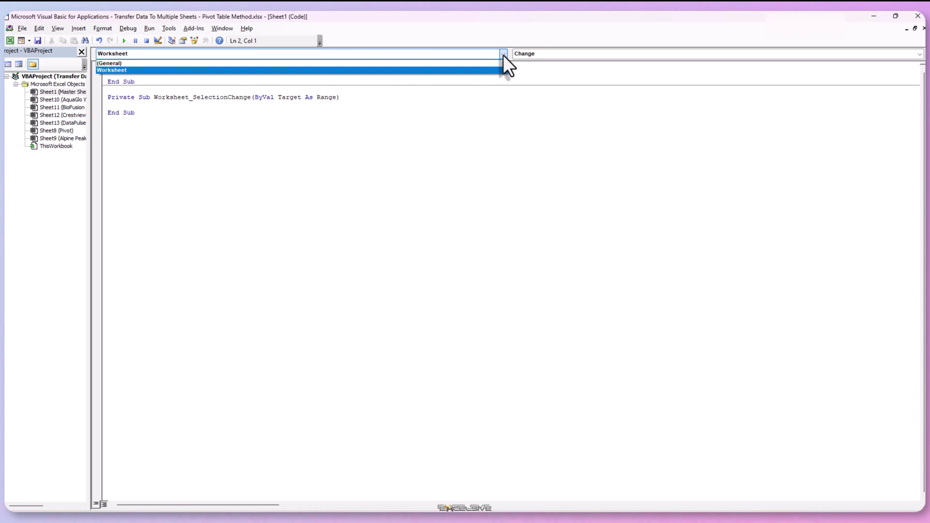
{"action": "left_click", "coordinate": [502, 69]}
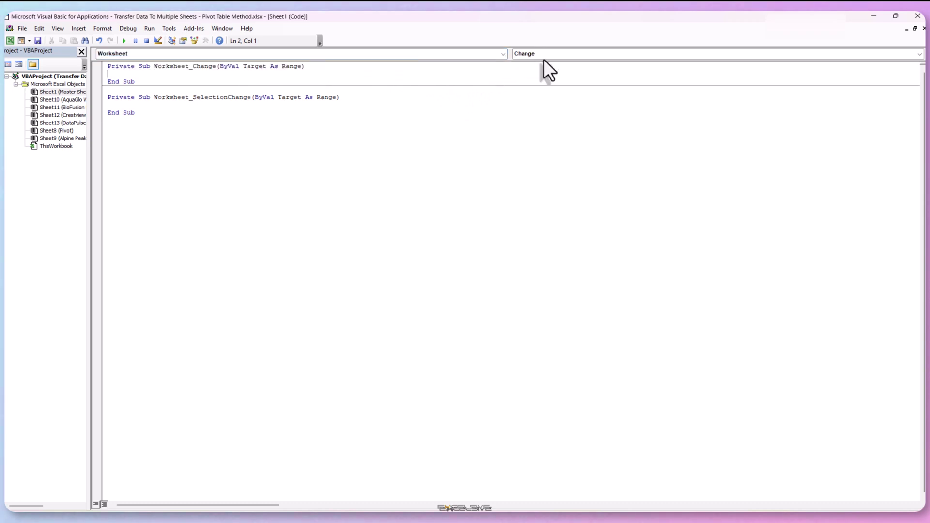
{"action": "left_click", "coordinate": [920, 54]}
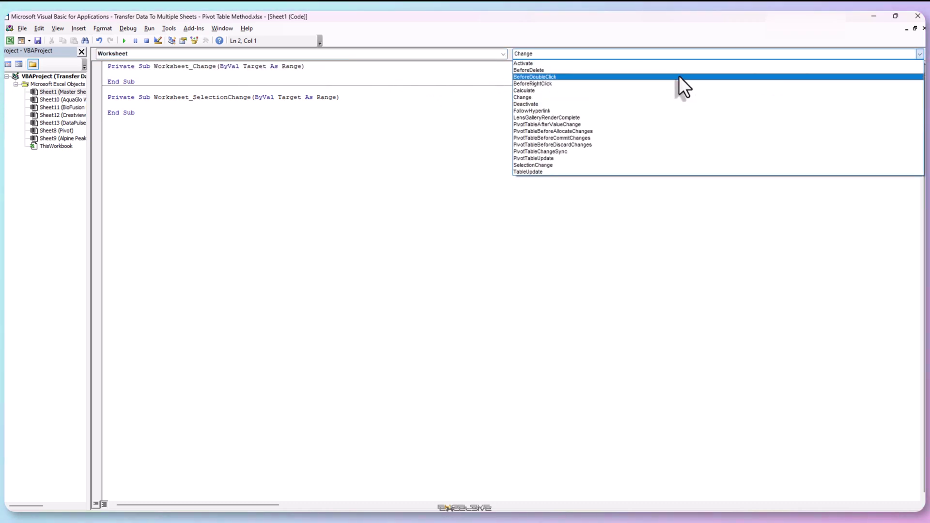
{"action": "left_click", "coordinate": [654, 97]}
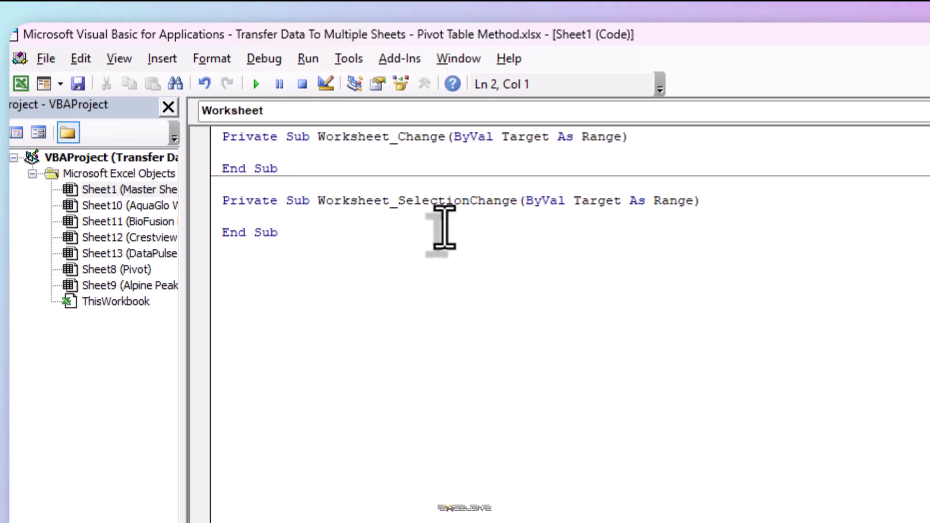
Delete the empty Worksheet_SelectionChange procedure.
{"action": "left_click", "coordinate": [281, 233]}
{"action": "left_click_drag", "start_coordinate": [281, 232], "coordinate": [205, 197]}
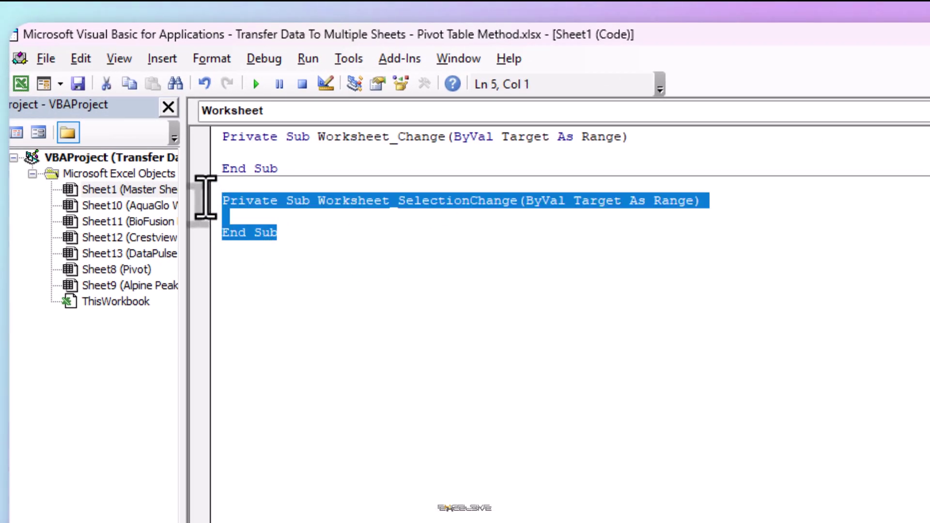
{"action": "key", "text": "Delete"}
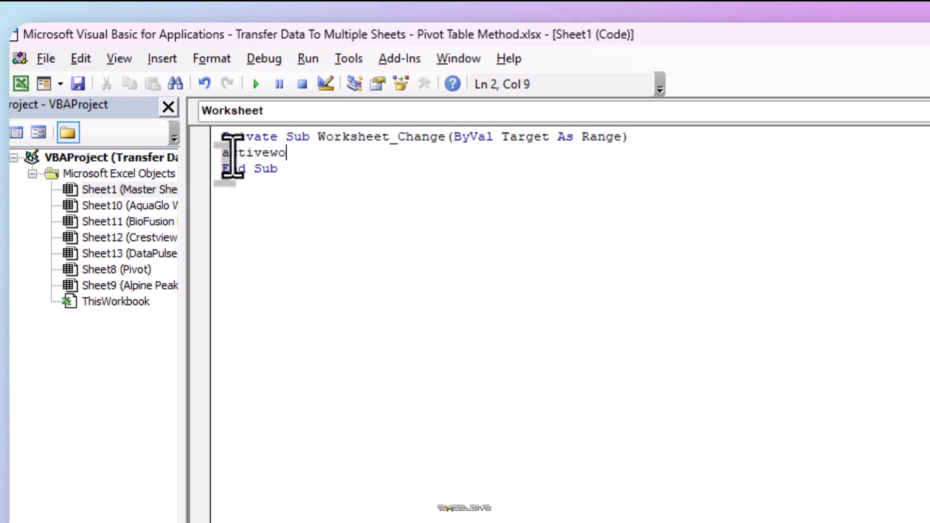
Make Worksheet_Change run activeworkbook.RefreshAll and close the VBA editor.
{"action": "type", "text": "."}
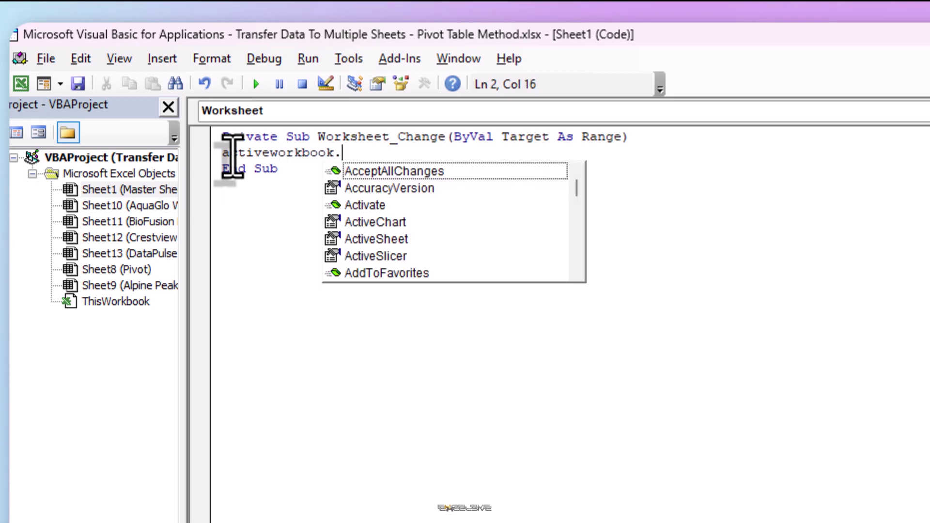
{"action": "type", "text": "refre"}
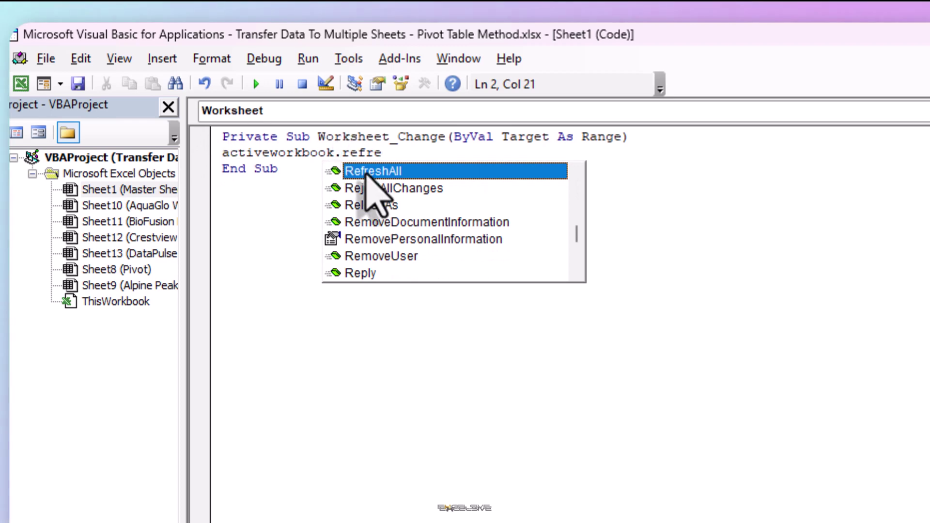
{"action": "double_click", "coordinate": [366, 173]}
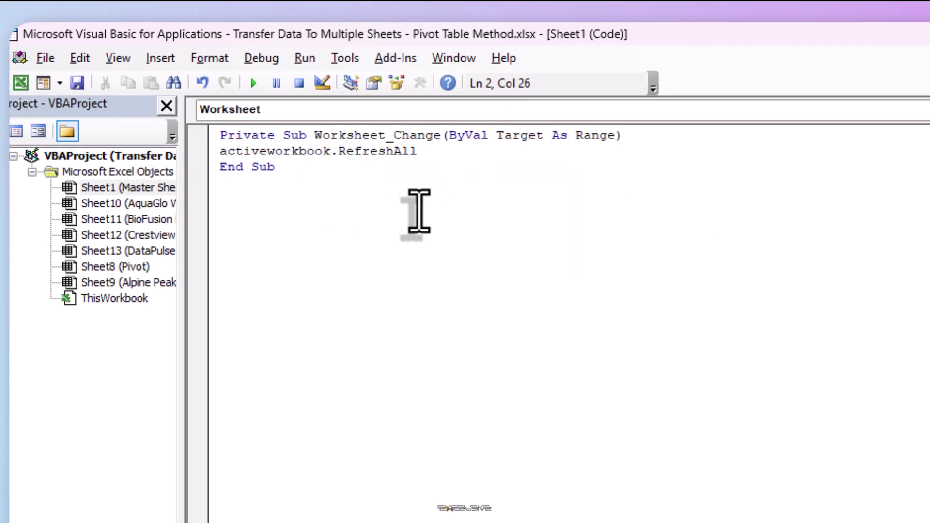
{"action": "left_click", "coordinate": [913, 18]}
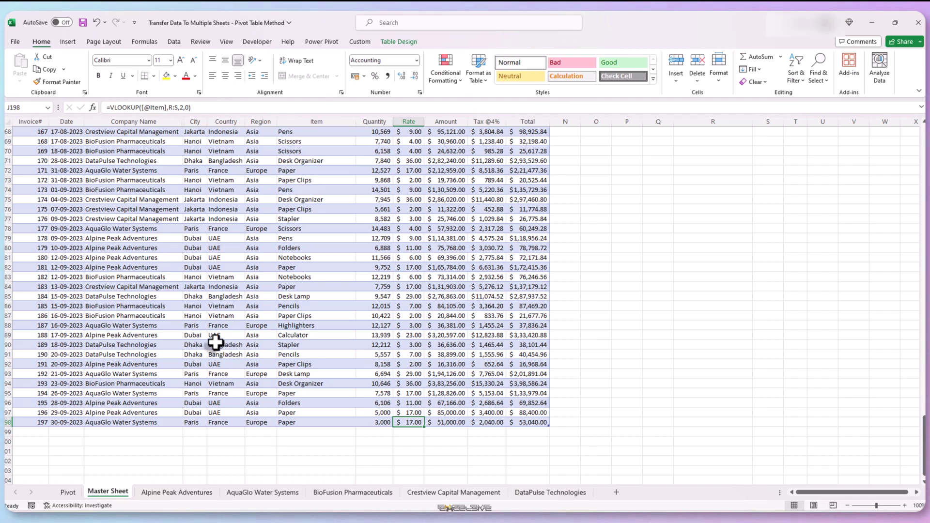
Start record 198 below the data with the date 01-10-2023.
{"action": "left_click", "coordinate": [110, 413]}
{"action": "left_click", "coordinate": [30, 431]}
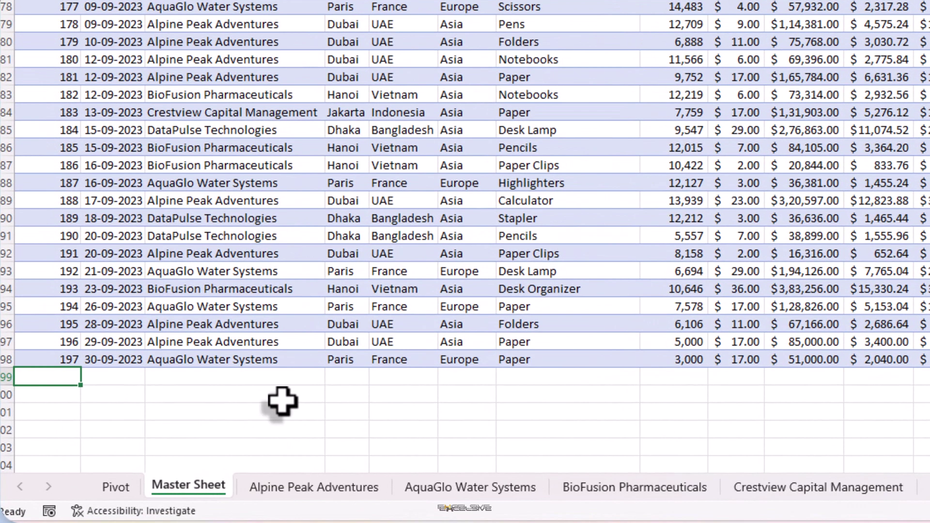
{"action": "type", "text": "198"}
{"action": "key", "text": "Tab"}
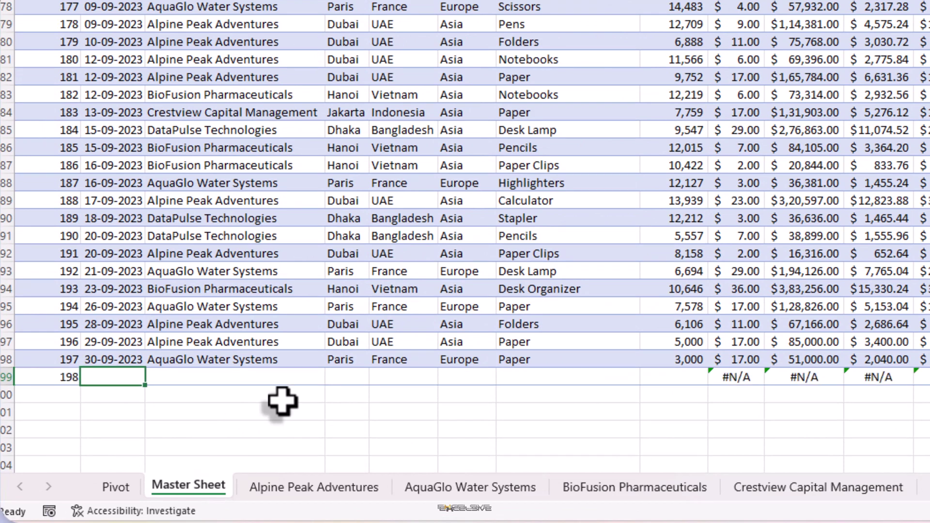
{"action": "type", "text": "1-10-23"}
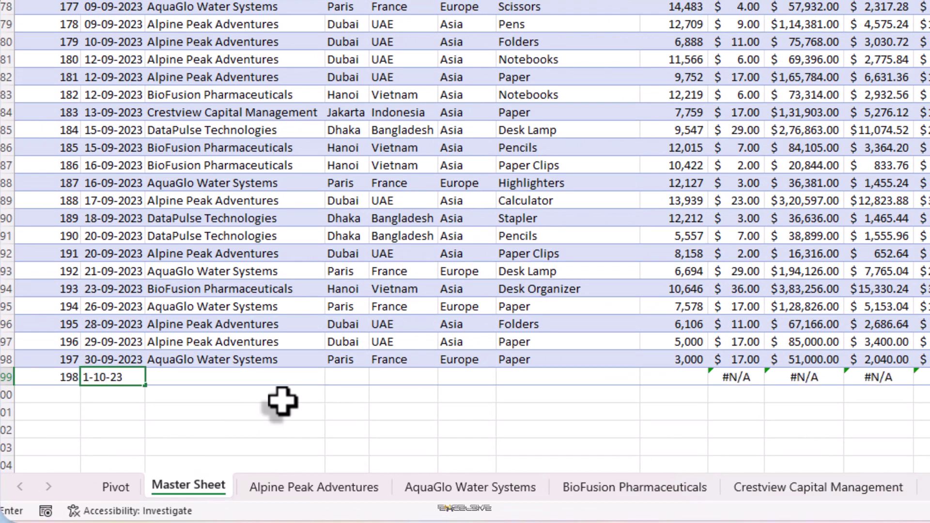
{"action": "key", "text": "Tab"}
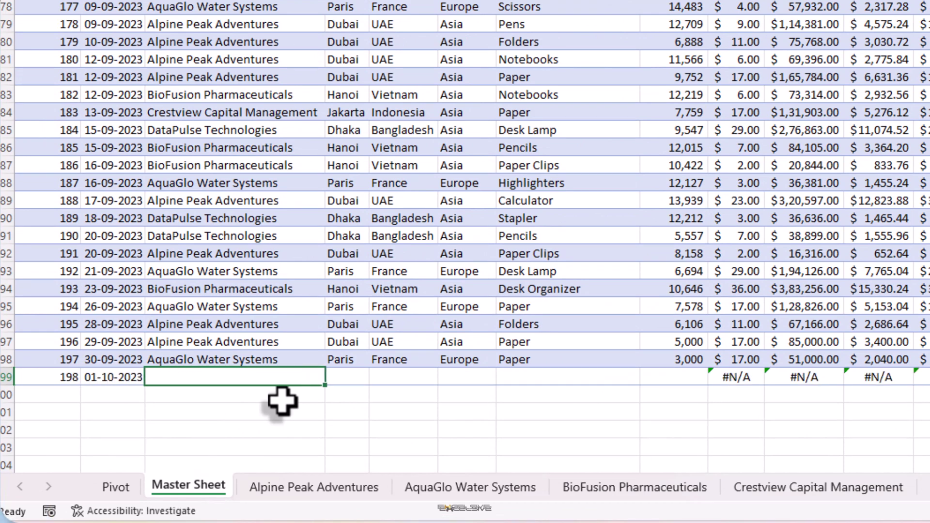
Copy the Alpine Peak Adventures, Dubai, UAE, Asia details into record 198.
{"action": "left_click_drag", "start_coordinate": [256, 342], "coordinate": [484, 339]}
{"action": "key", "text": "ctrl+c"}
{"action": "key", "text": "ctrl+q"}
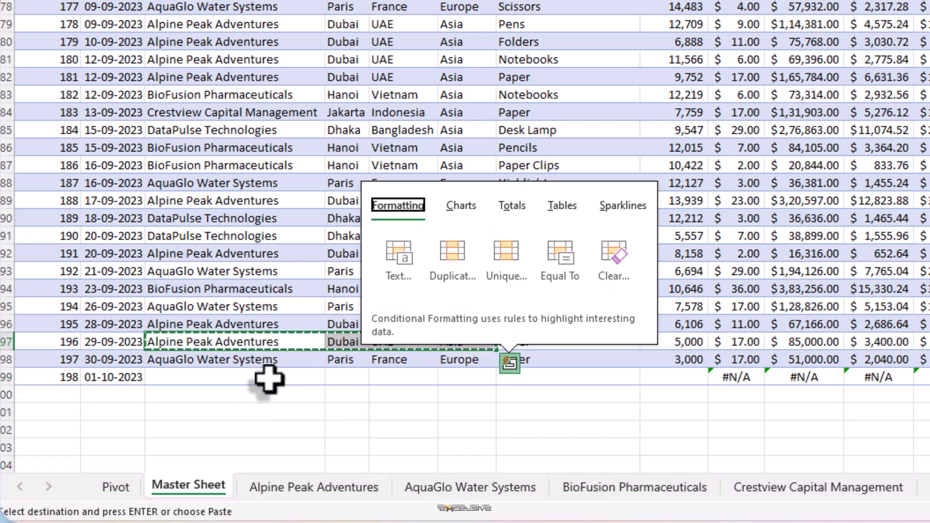
{"action": "left_click", "coordinate": [269, 378]}
{"action": "key", "text": "ctrl+v"}
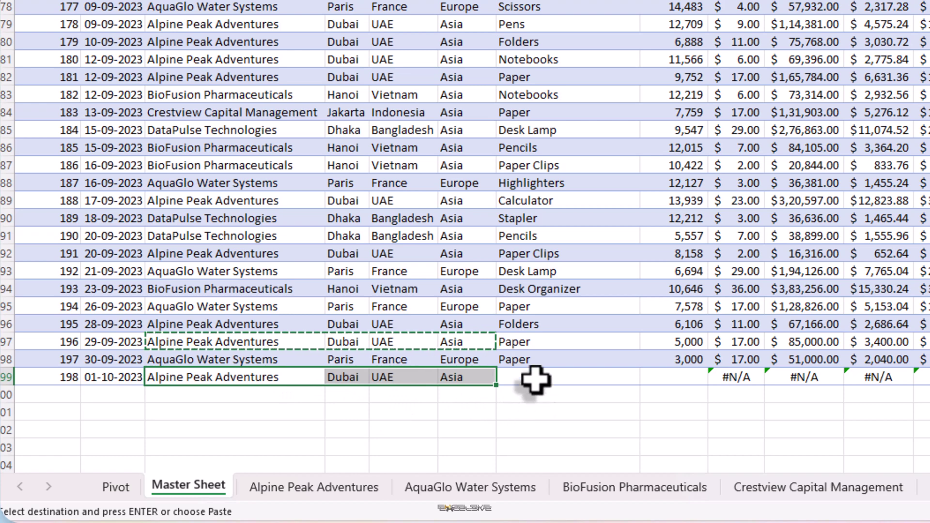
Fill Paper down as the item and enter quantity 4,500 for record 198.
{"action": "left_click", "coordinate": [538, 375]}
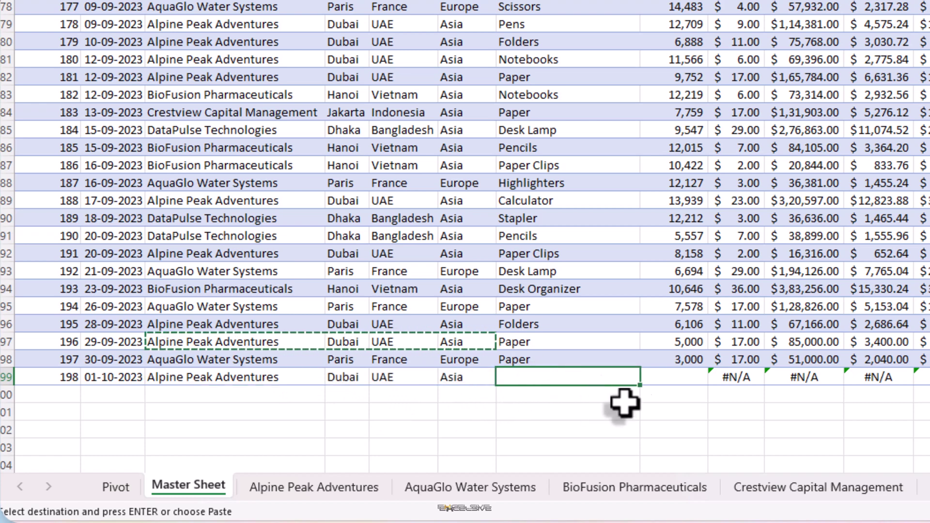
{"action": "key", "text": "ctrl+d"}
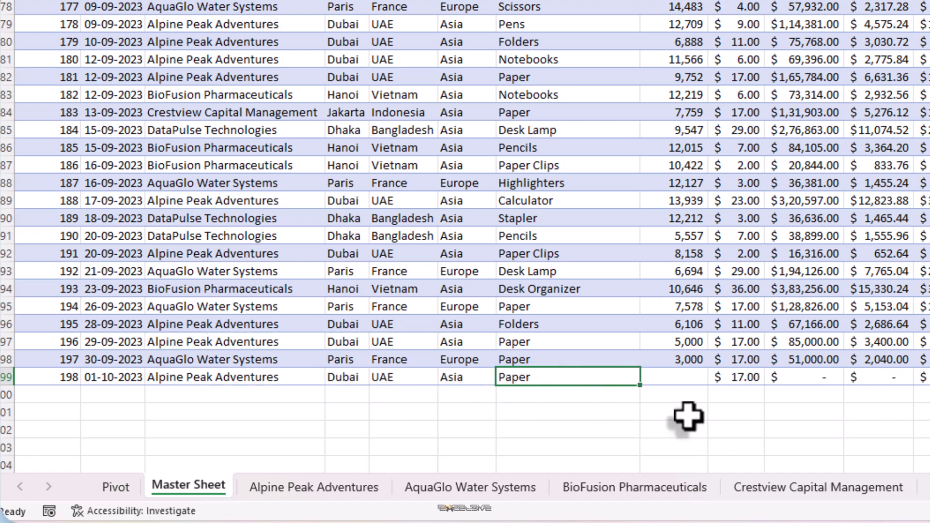
{"action": "left_click", "coordinate": [677, 376]}
{"action": "type", "text": "4,"}
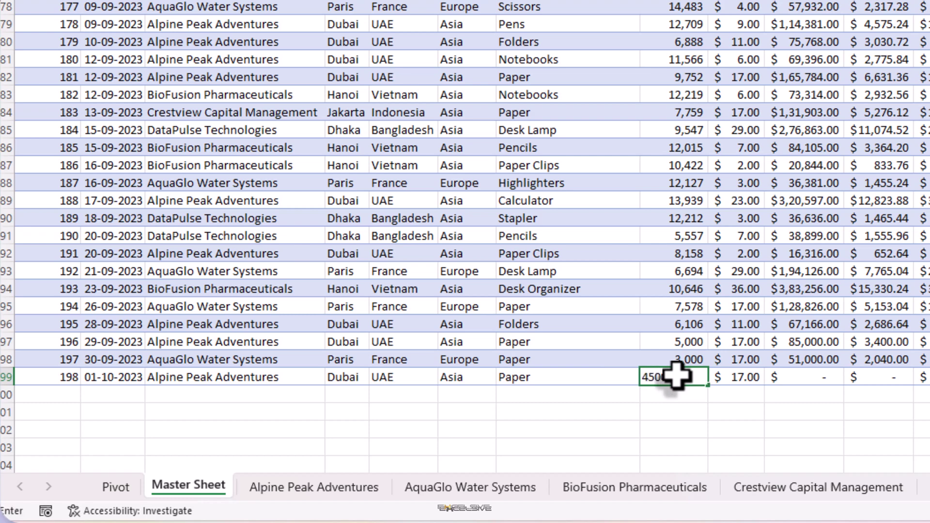
{"action": "type", "text": "500"}
{"action": "key", "text": "Tab"}
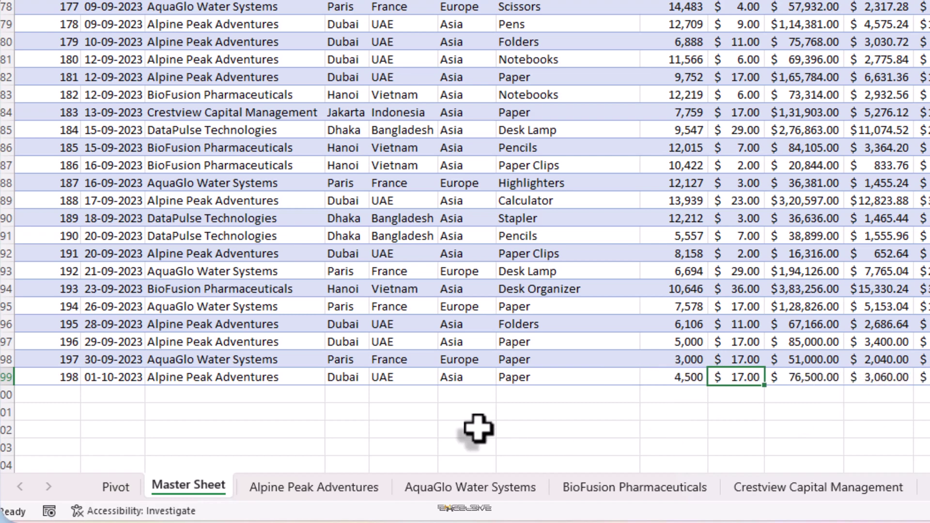
View the Alpine Peak Adventures sheet down to its Grand Total, where invoice 198 now appears.
{"action": "left_click", "coordinate": [348, 492]}
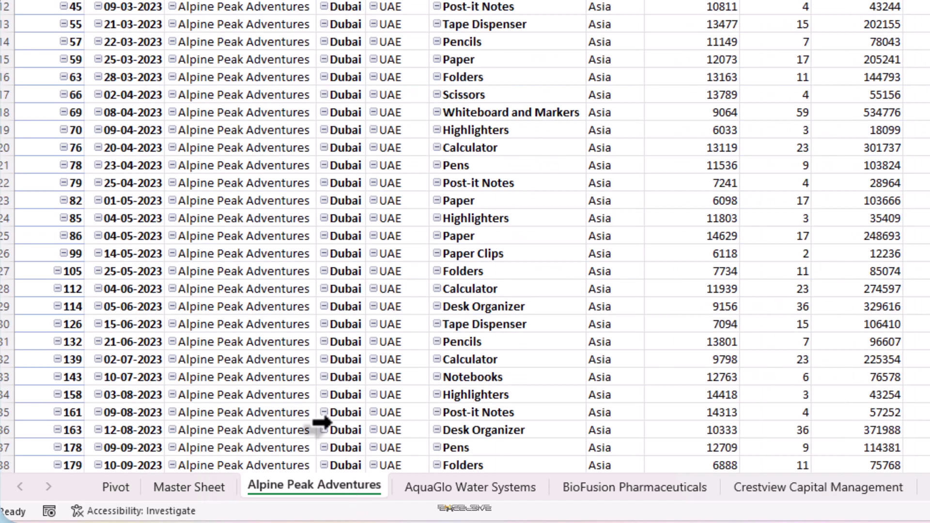
{"action": "scroll", "coordinate": [301, 312], "scroll_direction": "down", "scroll_amount": 4}
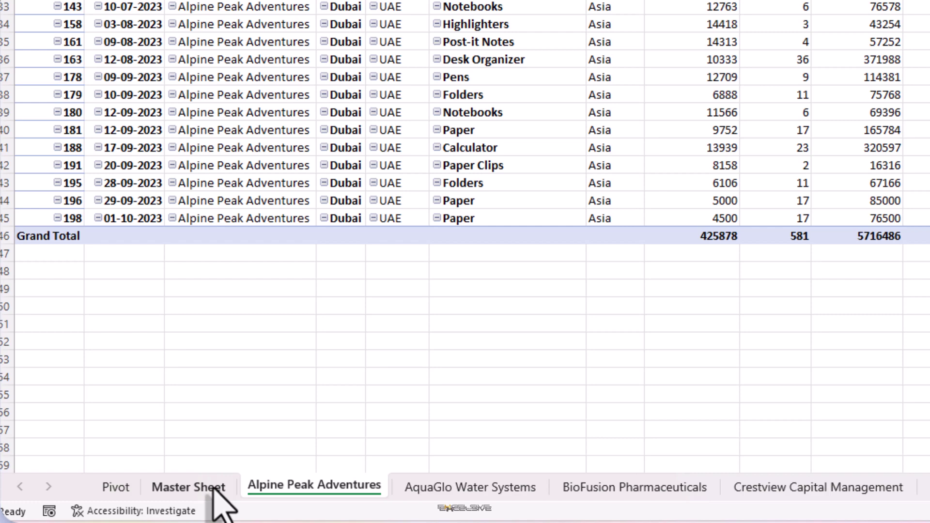
Return to the Master Sheet and select the entire row of record 190.
{"action": "left_click", "coordinate": [214, 488]}
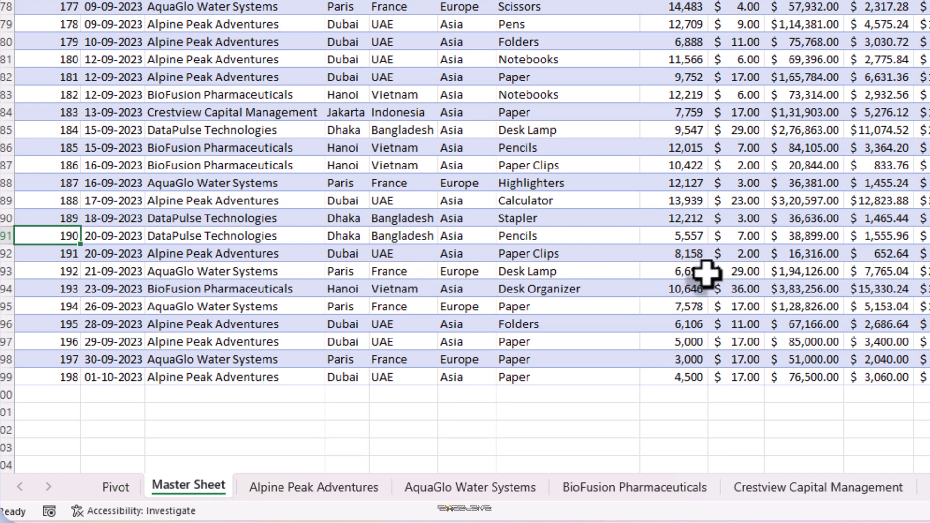
{"action": "key", "text": "shift+space"}
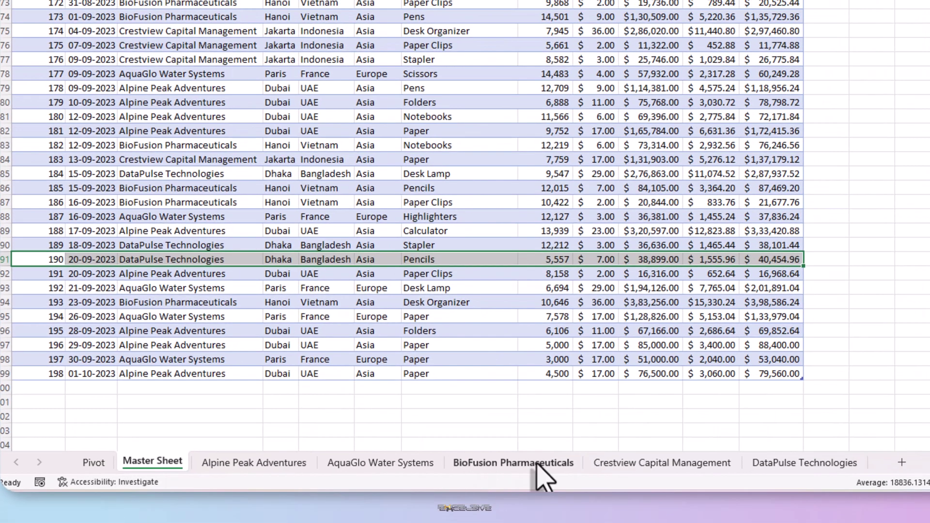
Find record 190, the Pencils entry, at the bottom of the DataPulse Technologies sheet.
{"action": "left_click", "coordinate": [804, 460]}
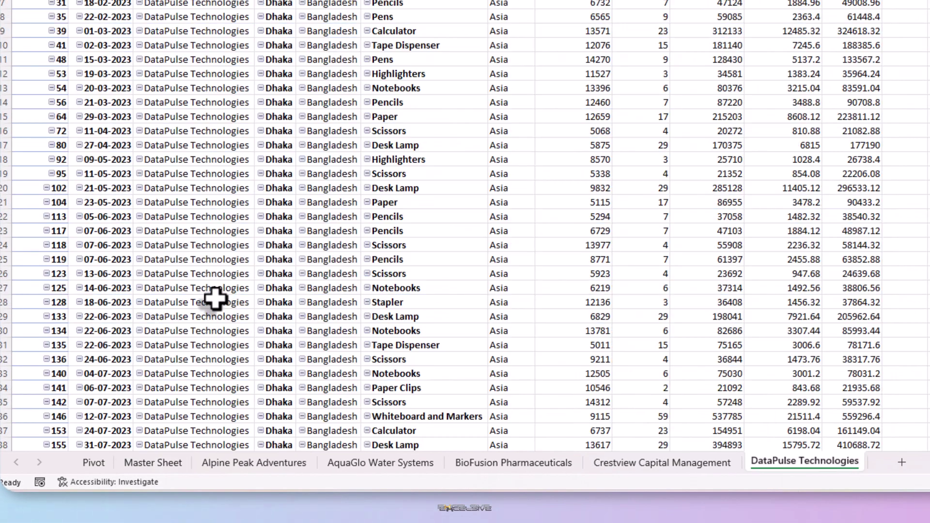
{"action": "scroll", "coordinate": [214, 301], "scroll_direction": "down", "scroll_amount": 5}
{"action": "left_click", "coordinate": [111, 259]}
{"action": "key", "text": "ctrl+shift+Up"}
{"action": "left_click", "coordinate": [178, 262]}
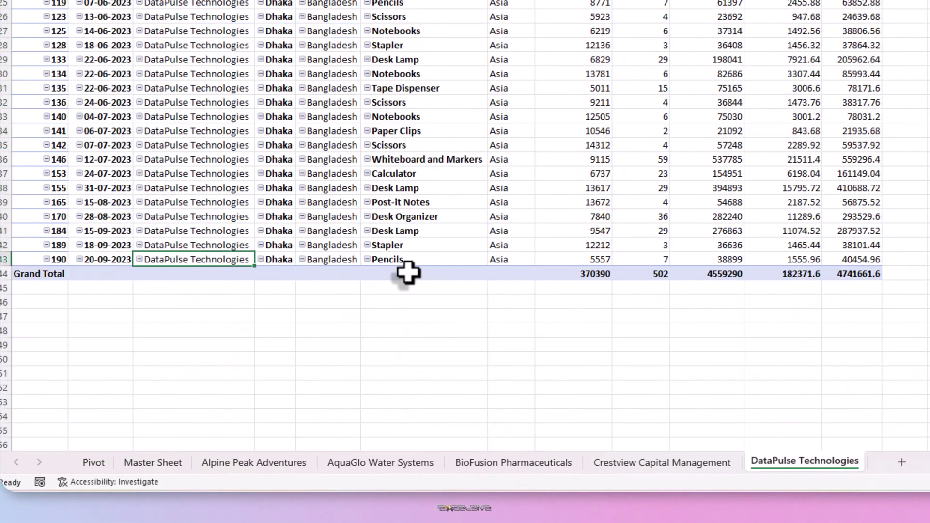
Select record 190's row on the Master Sheet and delete it with Ctrl+-.
{"action": "left_click", "coordinate": [177, 461]}
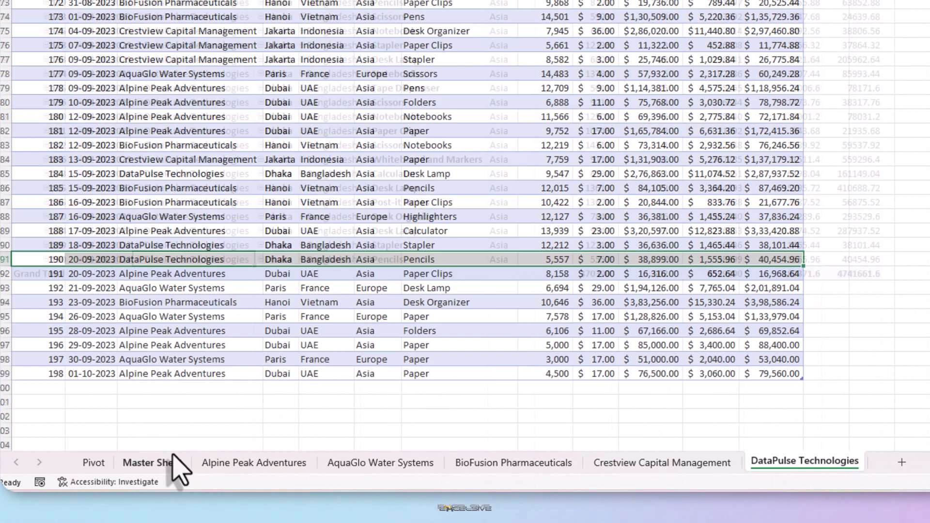
{"action": "left_click", "coordinate": [91, 257]}
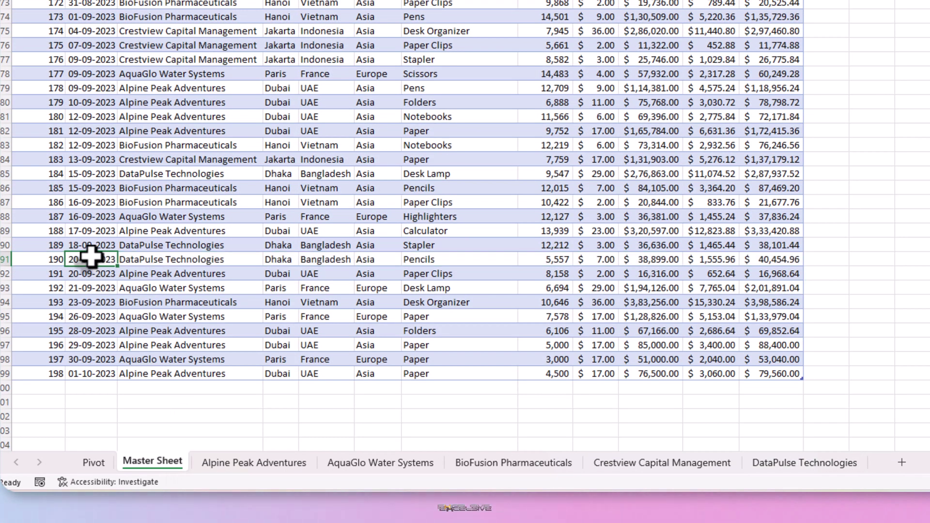
{"action": "key", "text": "Left"}
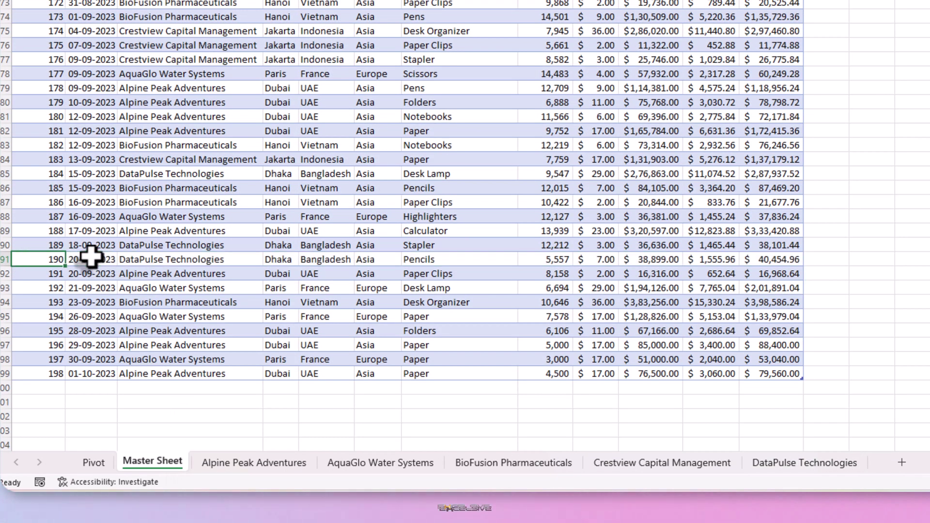
{"action": "key", "text": "ctrl+shift+Right"}
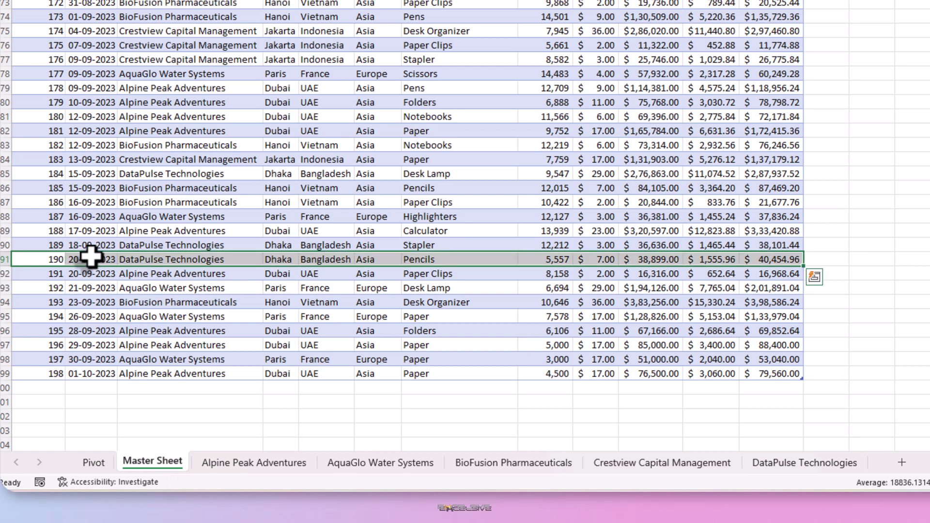
{"action": "key", "text": "ctrl+minus"}
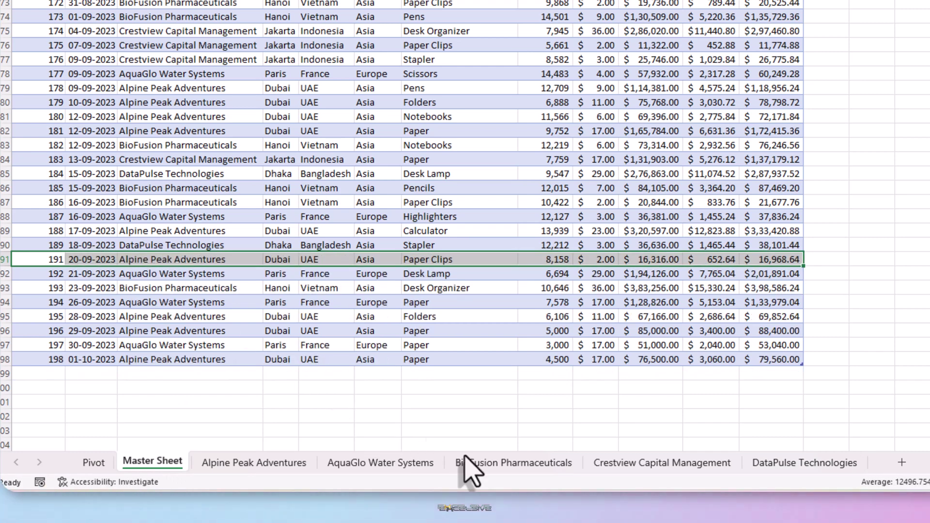
{"action": "left_click", "coordinate": [774, 465]}
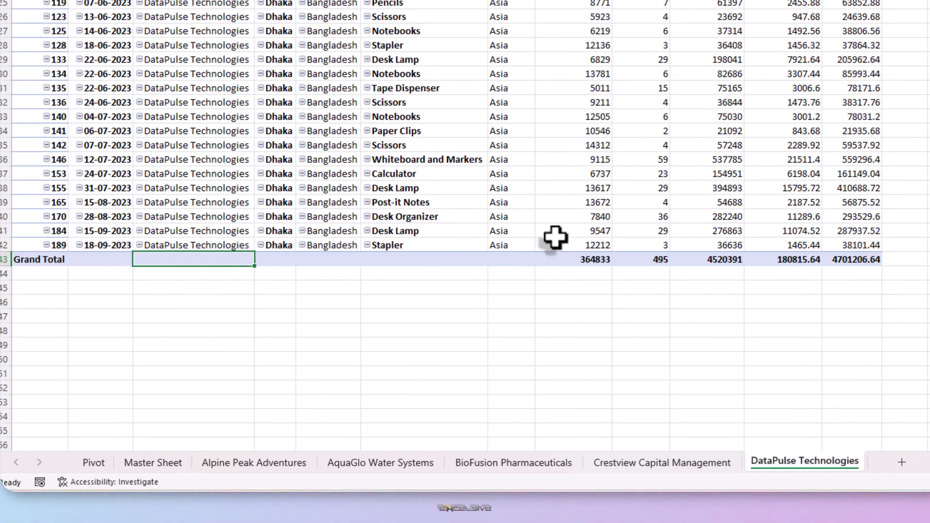
{"action": "mouse_move", "coordinate": [559, 232]}
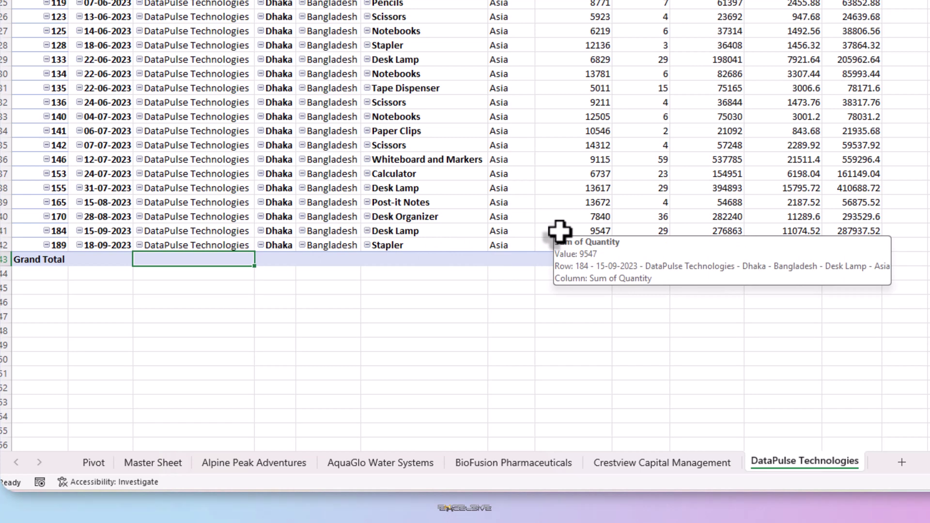
{"action": "mouse_move", "coordinate": [429, 158]}
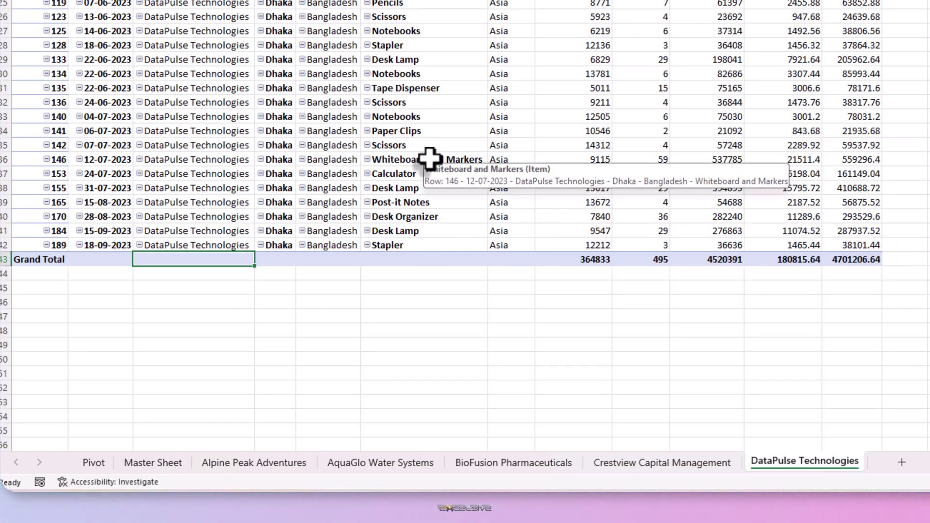
{"action": "left_click", "coordinate": [430, 159]}
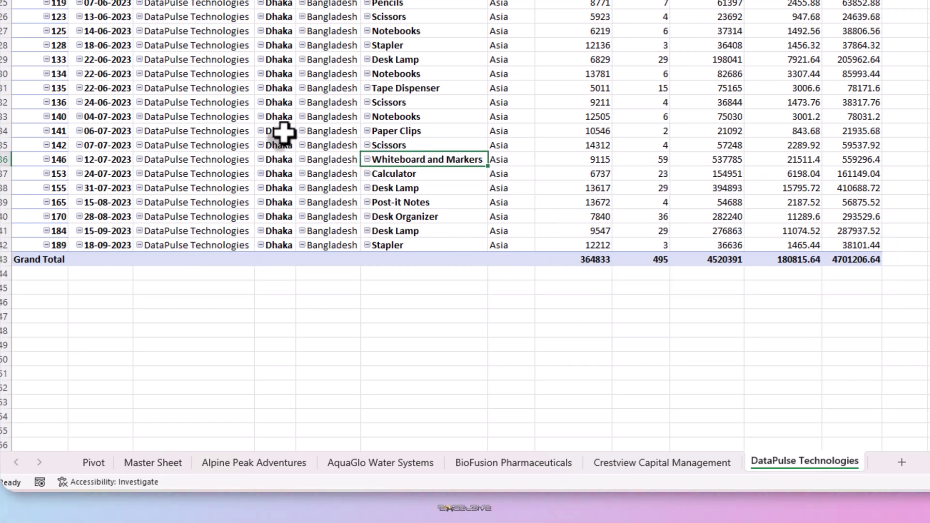
{"action": "scroll", "coordinate": [283, 132], "scroll_direction": "up", "scroll_amount": 6}
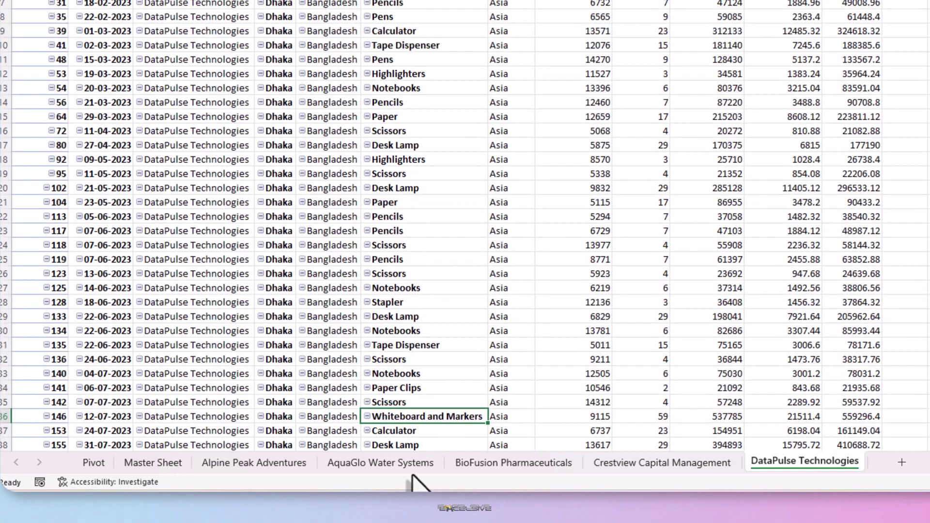
{"action": "left_click", "coordinate": [414, 464]}
{"action": "left_click", "coordinate": [272, 465]}
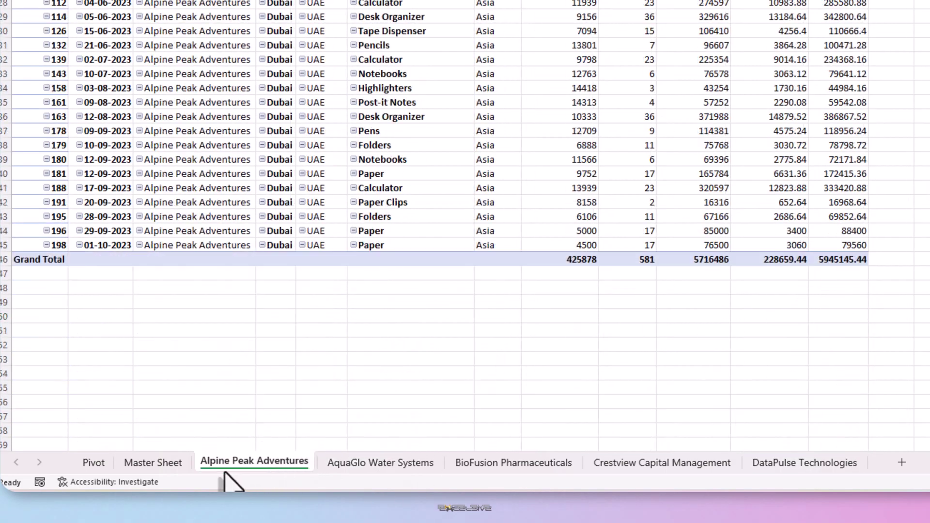
{"action": "left_click", "coordinate": [180, 466]}
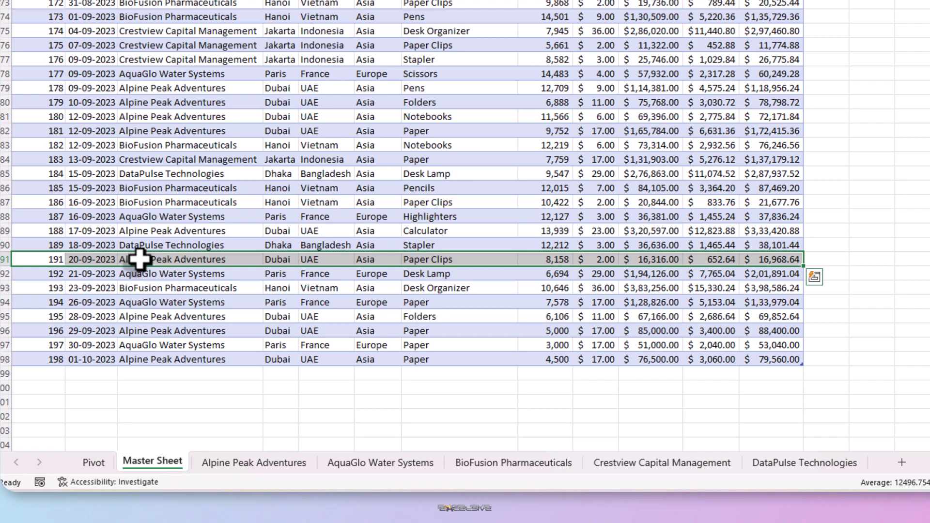